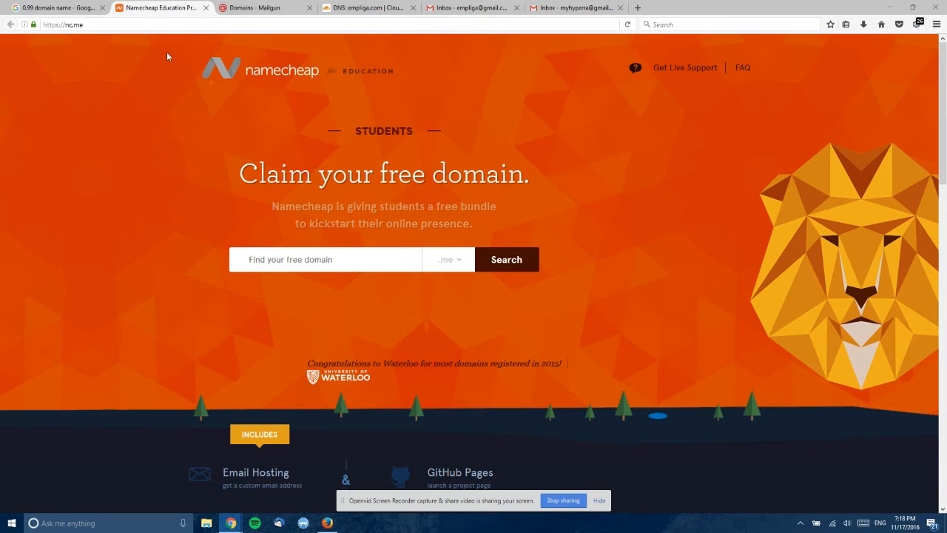
- Switch from the Namecheap Education page to the Google results for '0.99 domain name'
left_click(26, 7)
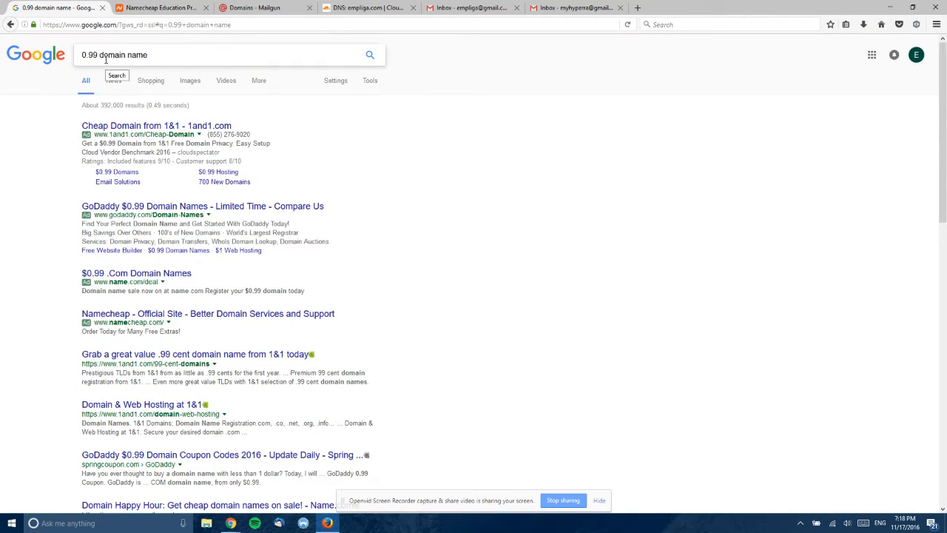
- Leave the Google results and bring up the Gmail inbox with its empty Primary category
left_click(598, 500)
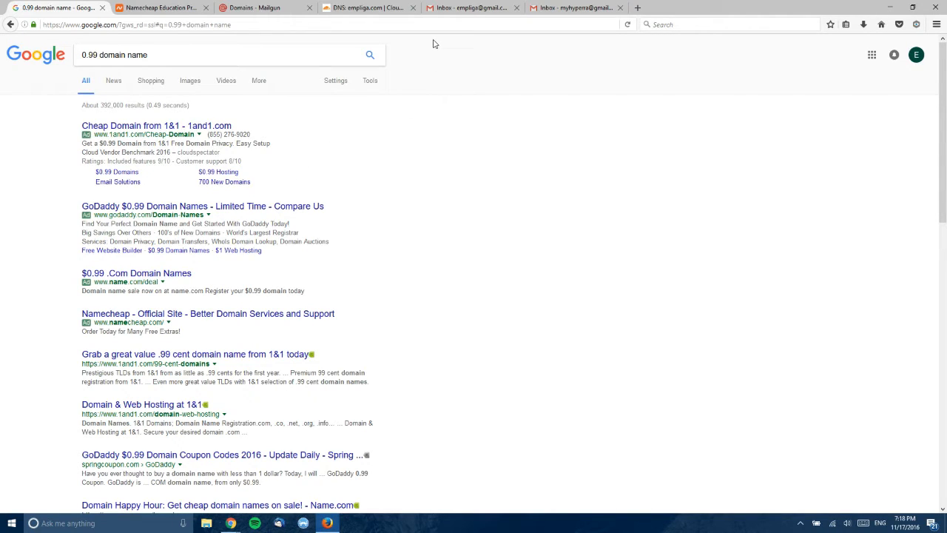
left_click(449, 9)
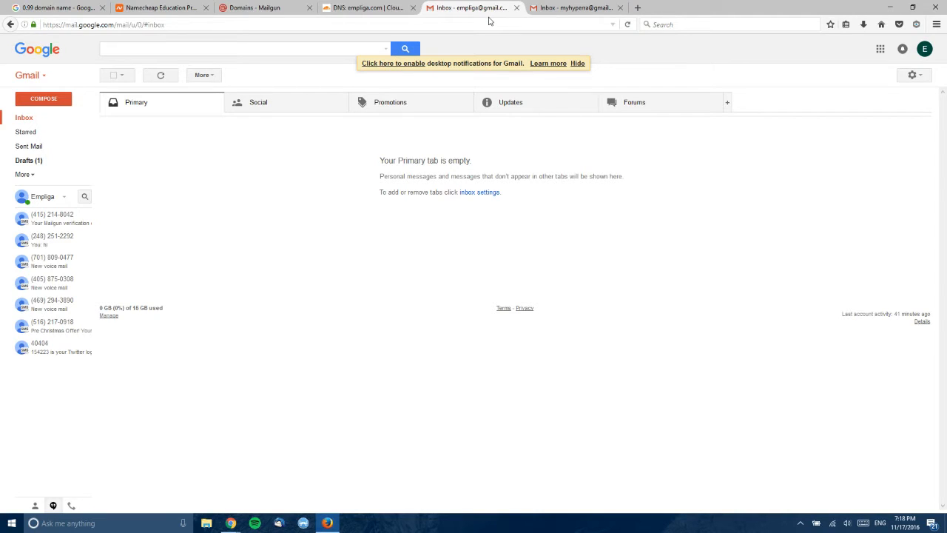
- Switch to Mailgun's Domains page listing the active sandbox domain
left_click(304, 6)
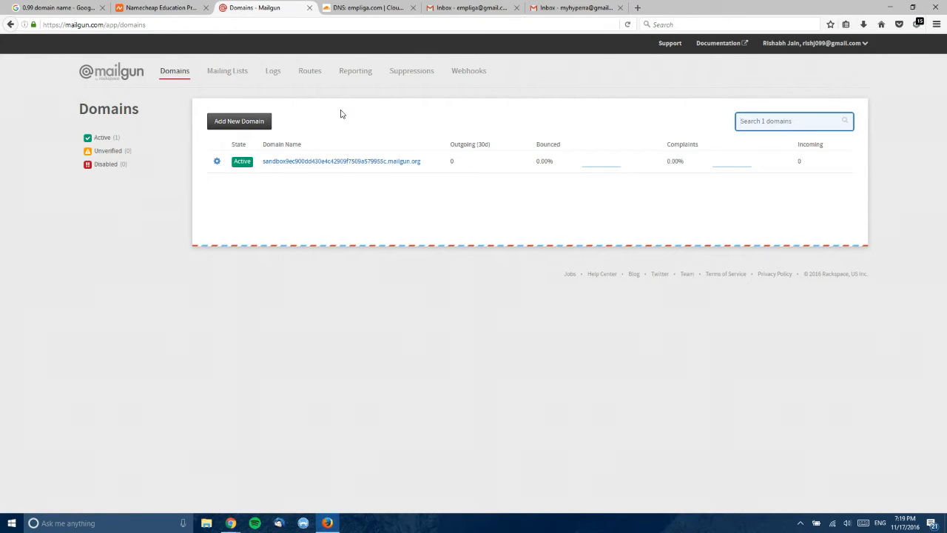
- Create the sending domain empliga.com in Mailgun to show its DNS verification records
left_click(267, 123)
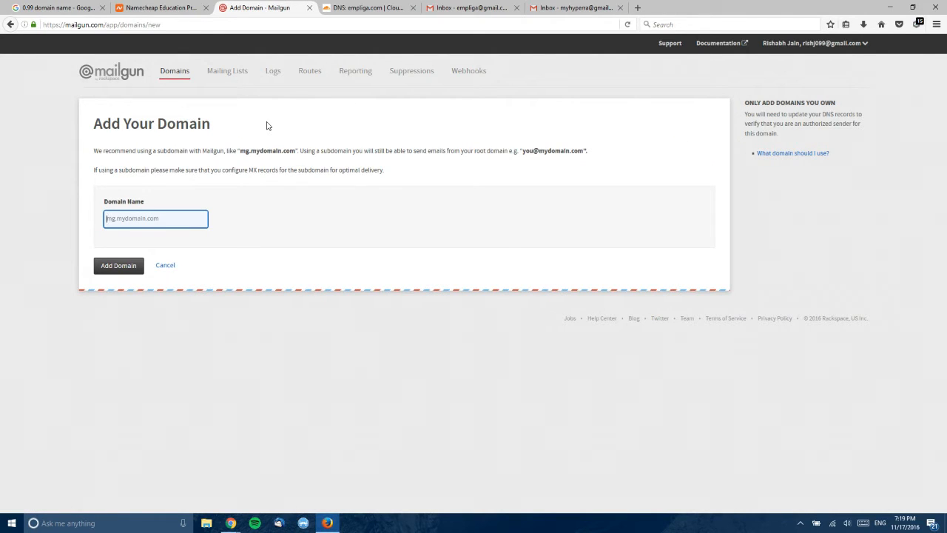
type("empliga.com")
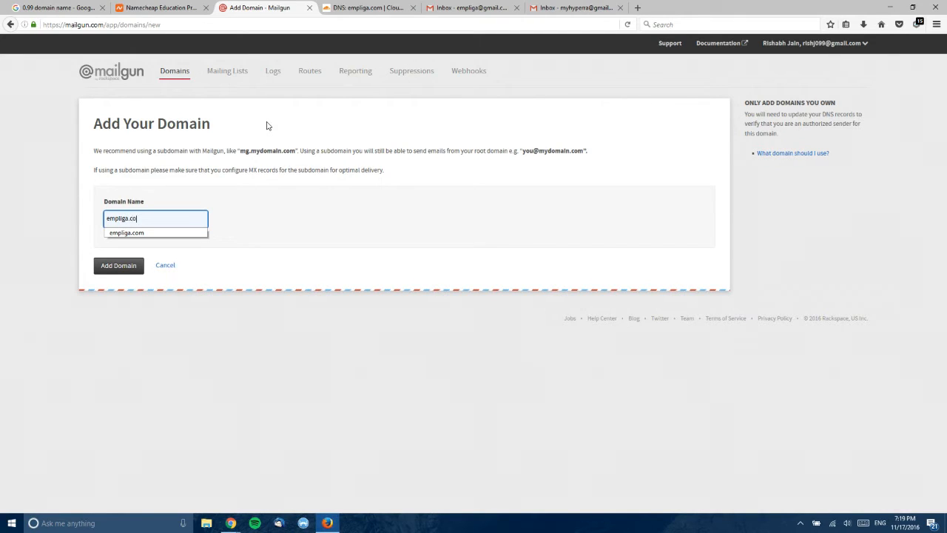
left_click(131, 269)
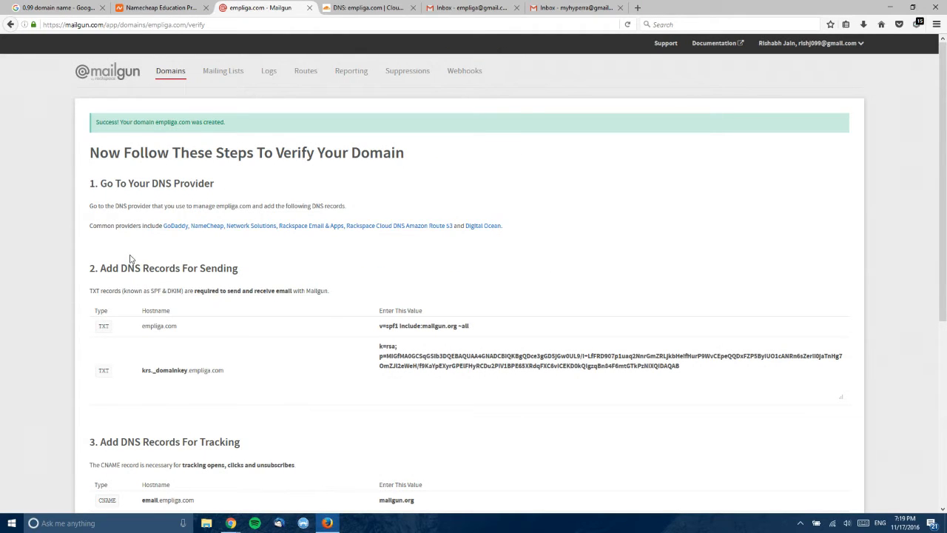
- Read through empliga.com's required DNS records, noting the TXT type, then switch to Cloudflare DNS
scroll(130, 258, "down", 1)
scroll(130, 258, "down", 1)
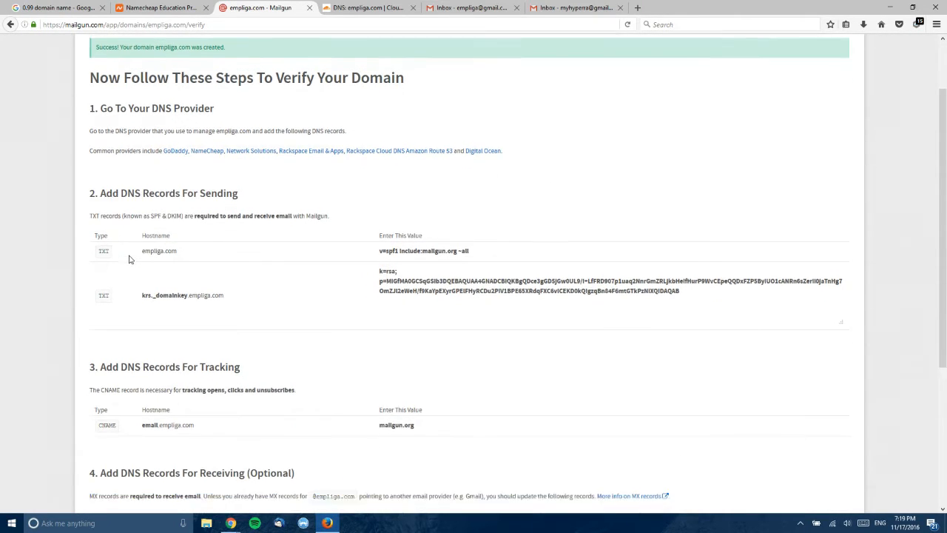
scroll(129, 258, "down", 1)
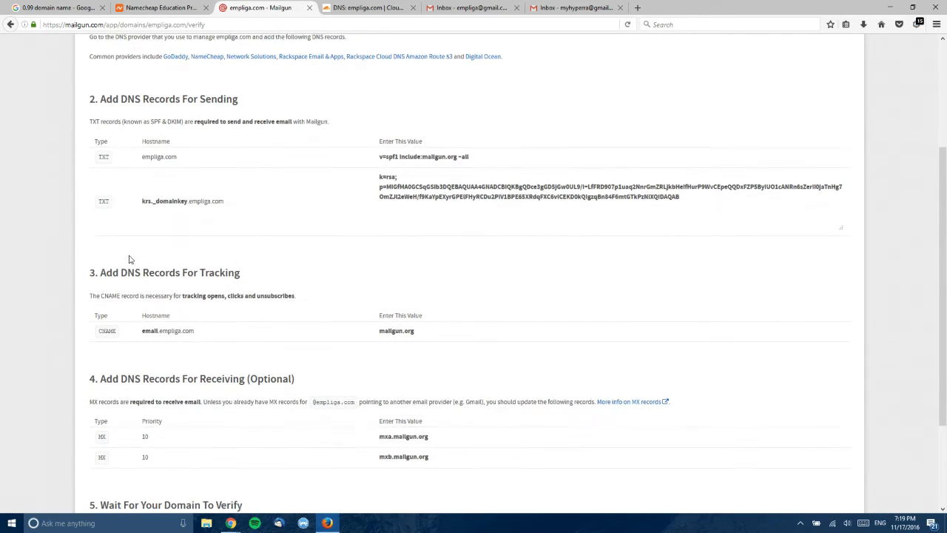
scroll(129, 258, "down", 1)
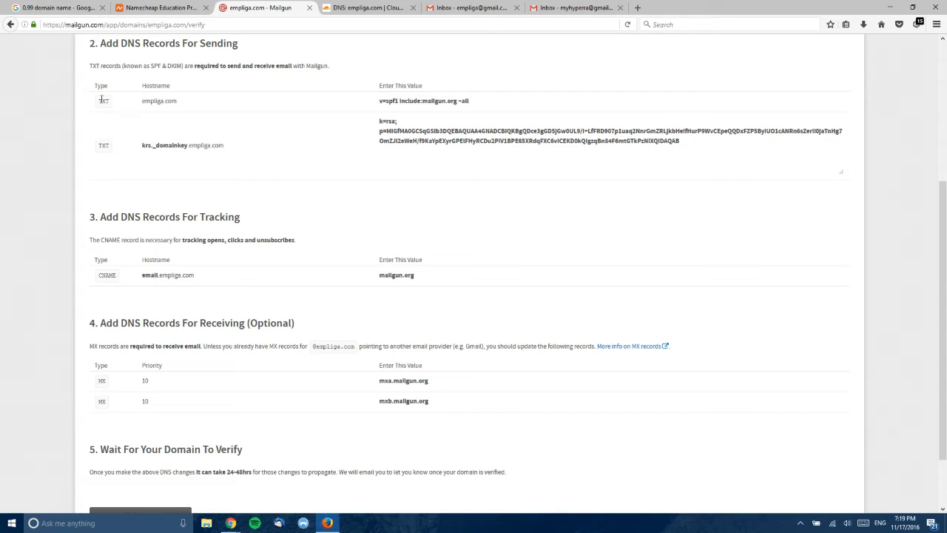
left_click_drag(100, 102, 109, 103)
left_click(123, 126)
left_click(334, 7)
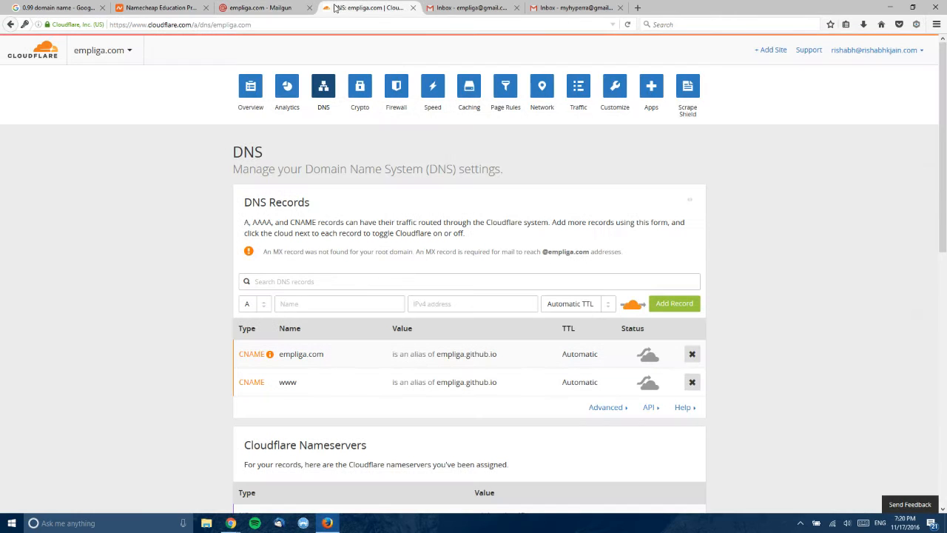
- Start a new Cloudflare DNS record of type TXT with name @
left_click(258, 307)
left_click(253, 415)
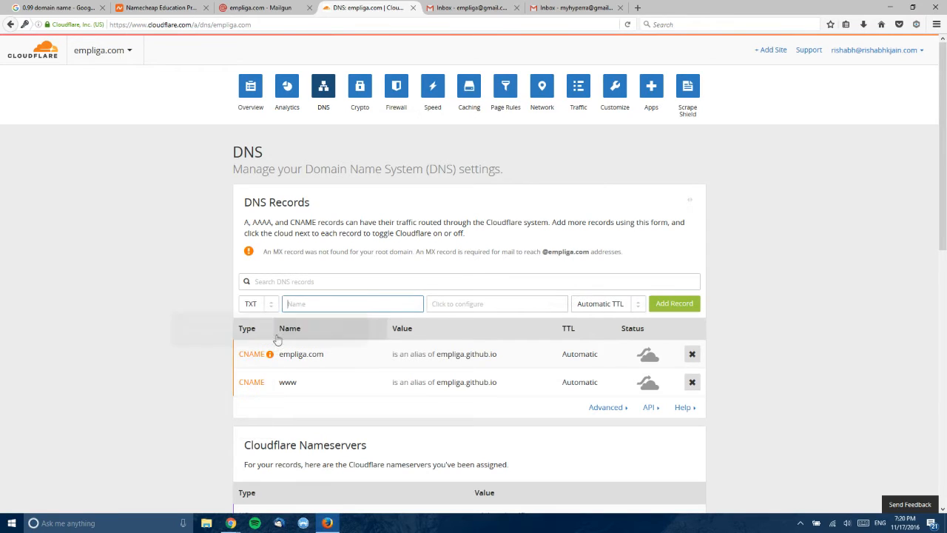
left_click(298, 305)
type("@")
left_click(209, 321)
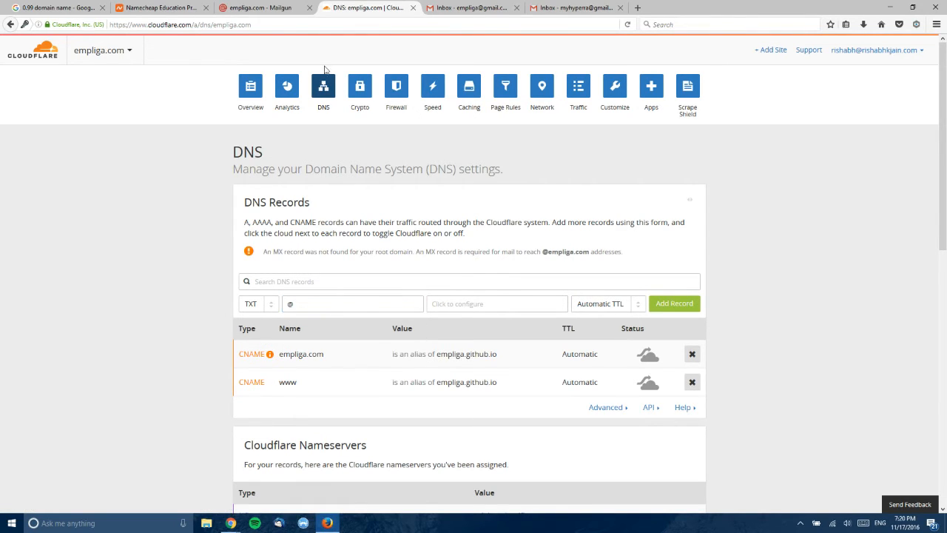
- Copy the SPF value v=spf1 include:mailgun.org ~all from Mailgun's record list
left_click(268, 7)
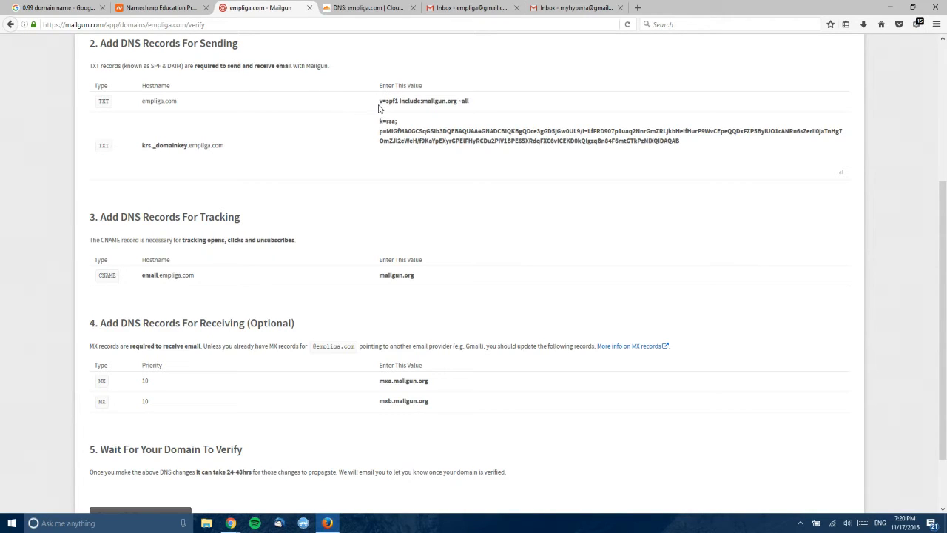
left_click_drag(379, 100, 481, 101)
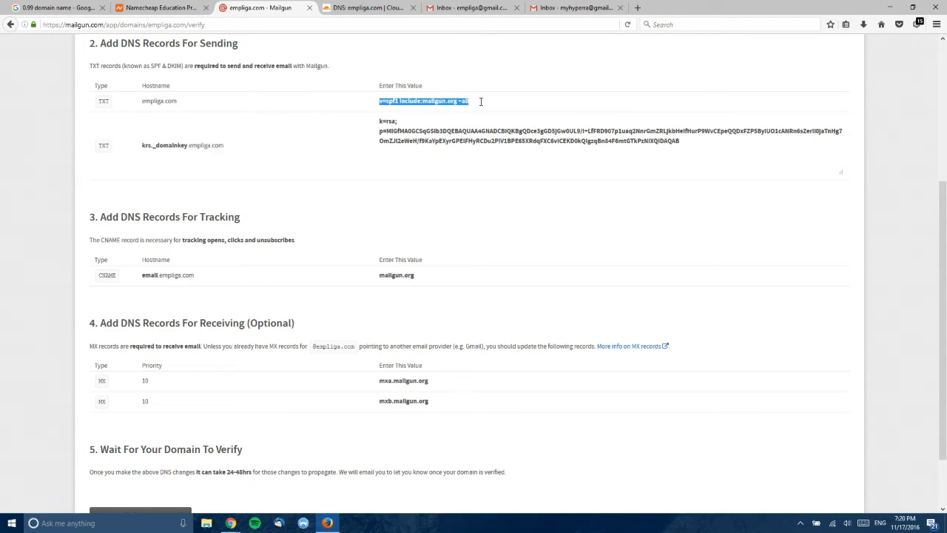
right_click(465, 101)
left_click(483, 132)
- Paste the SPF value as the TXT content and add the record to empliga.com
left_click(365, 9)
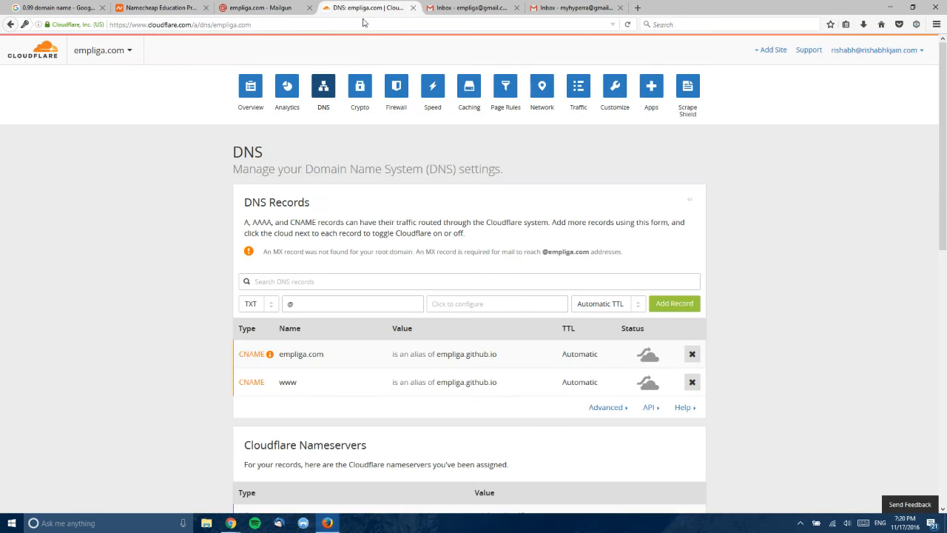
left_click(444, 303)
right_click(444, 312)
left_click(437, 285)
right_click(418, 264)
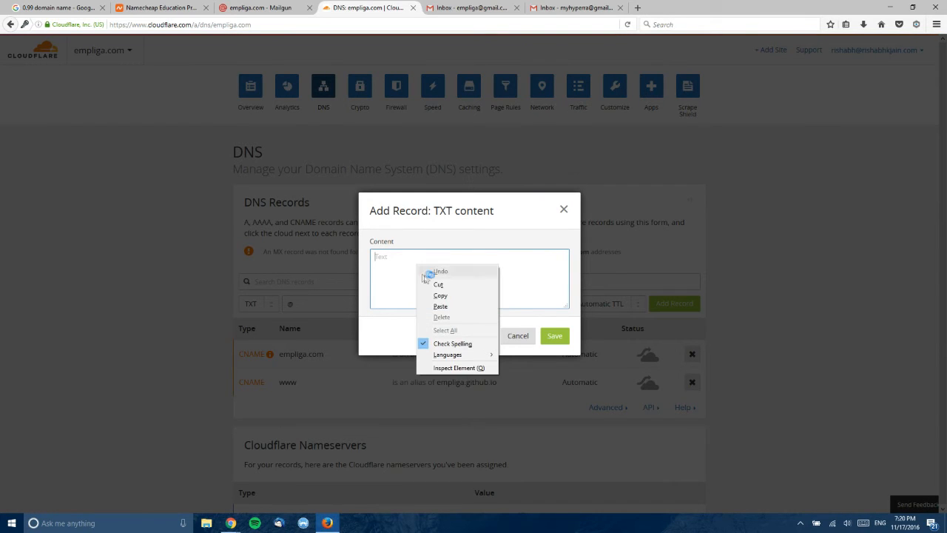
left_click(441, 304)
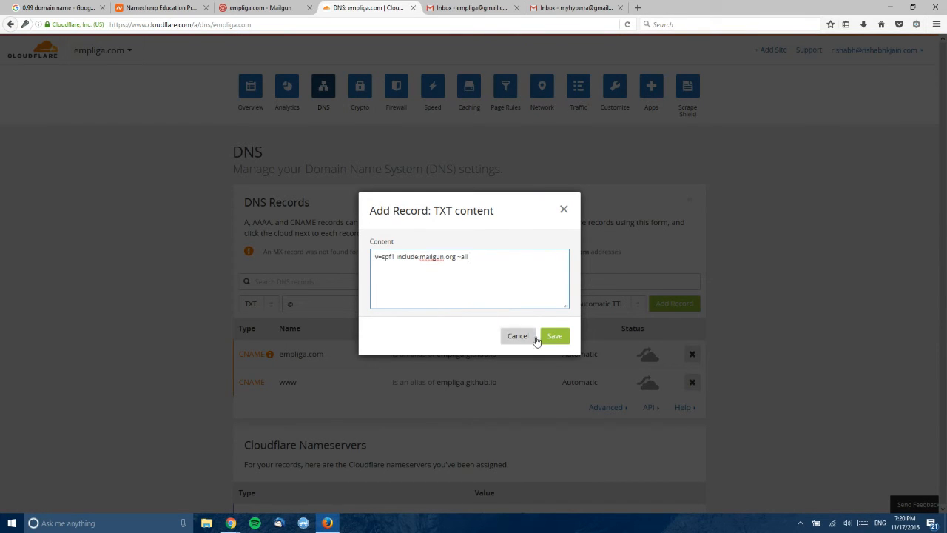
left_click(555, 335)
left_click(685, 304)
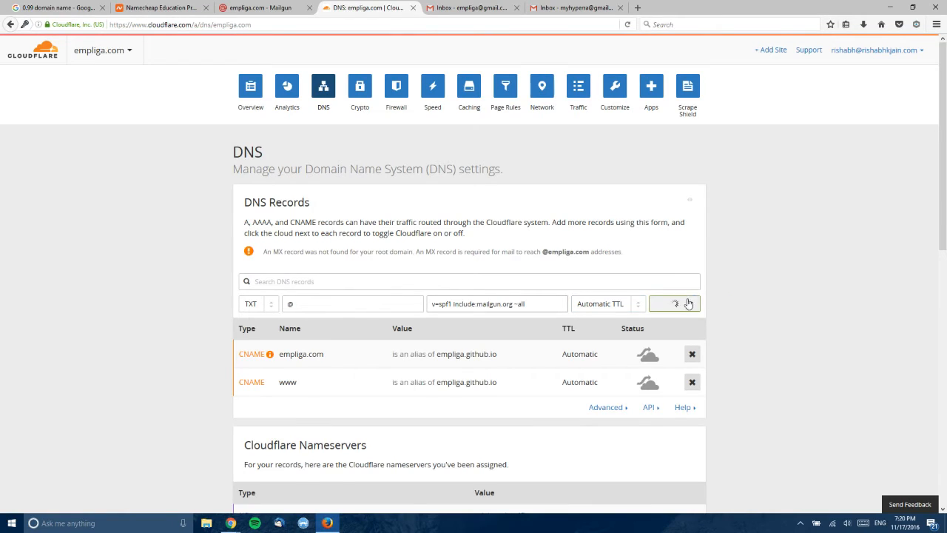
left_click(265, 9)
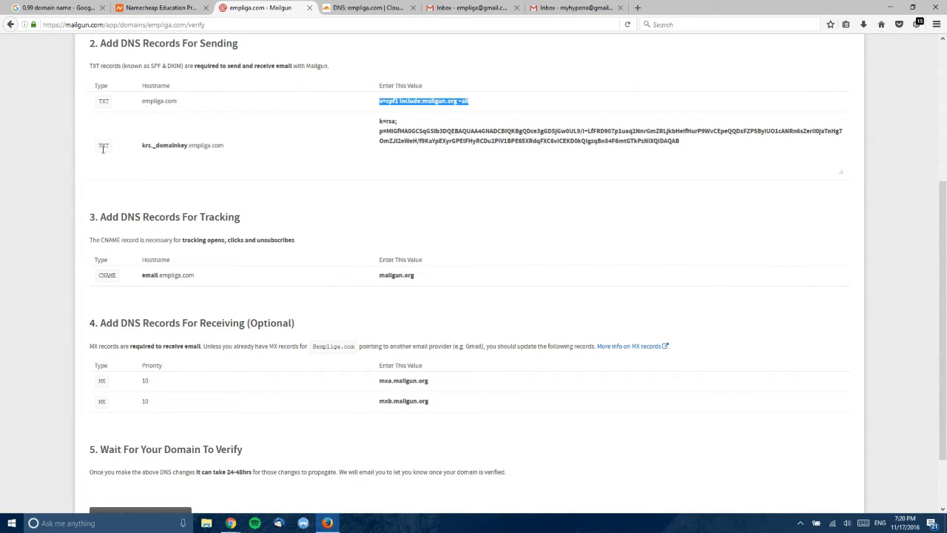
- Copy krs._domainkey from Mailgun and paste it as the Cloudflare TXT record name
left_click_drag(143, 148, 188, 143)
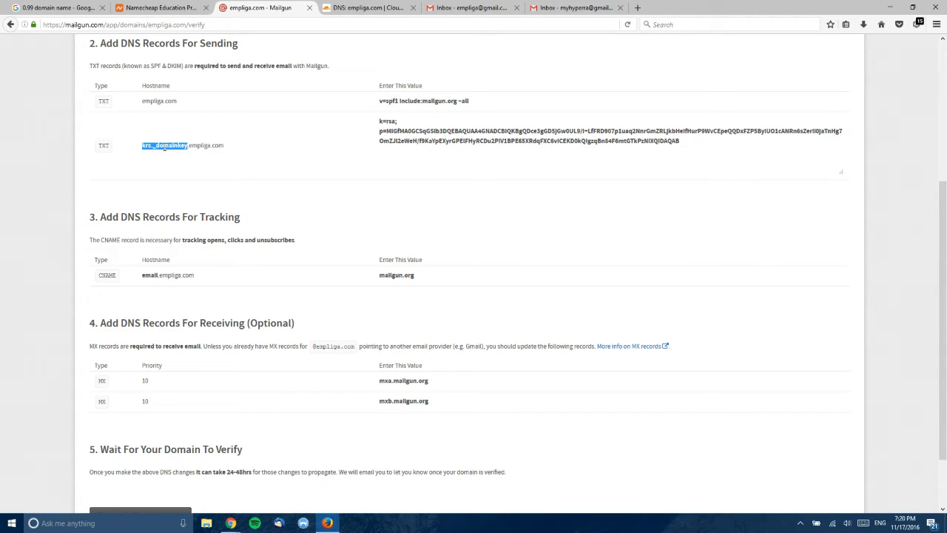
right_click(164, 148)
left_click(186, 156)
left_click(392, 7)
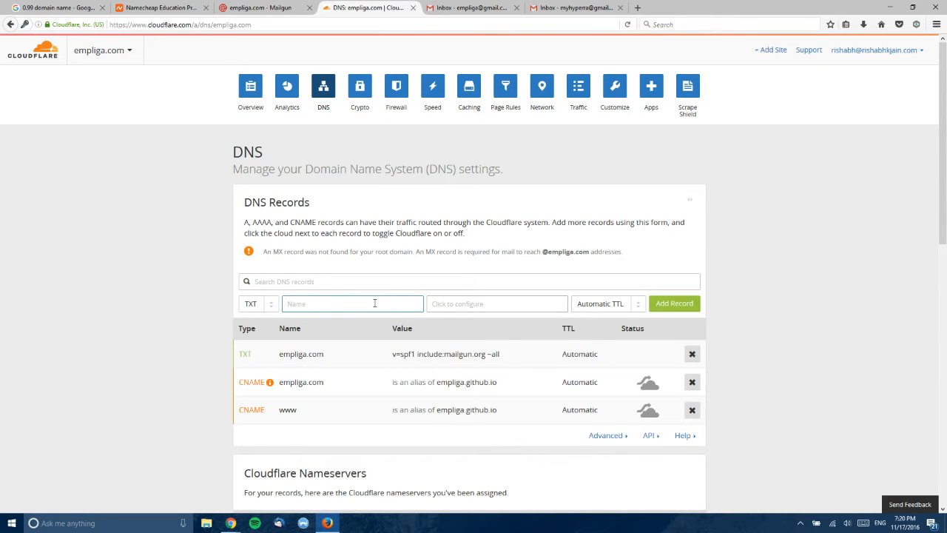
left_click(334, 304)
right_click(335, 310)
left_click(358, 349)
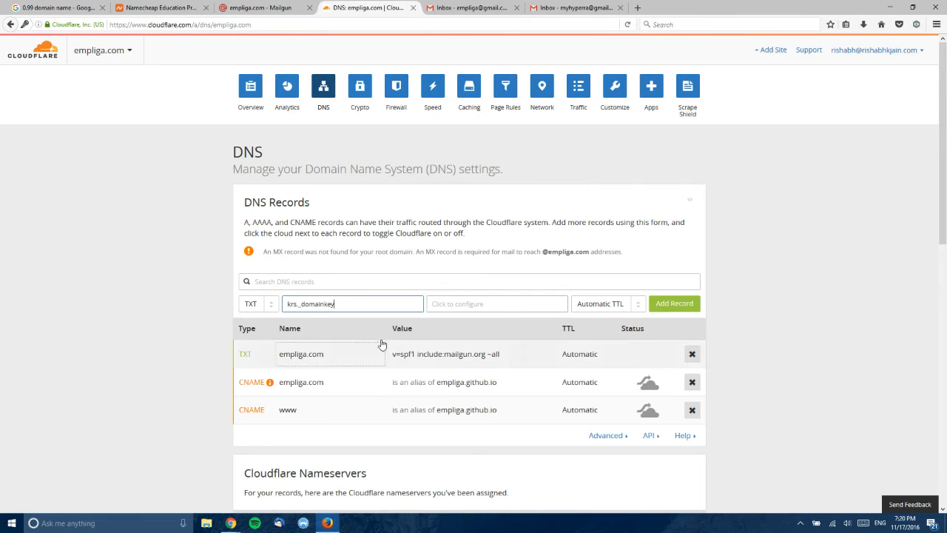
- Copy Mailgun's k=rsa DKIM key into the TXT content, save it, and add the record
left_click(259, 7)
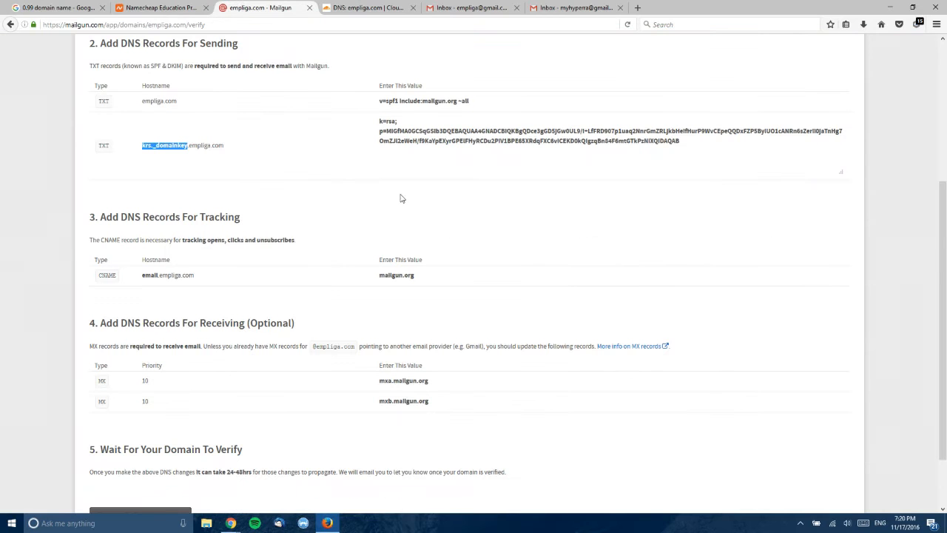
left_click(379, 128)
left_click_drag(381, 121, 664, 152)
right_click(589, 137)
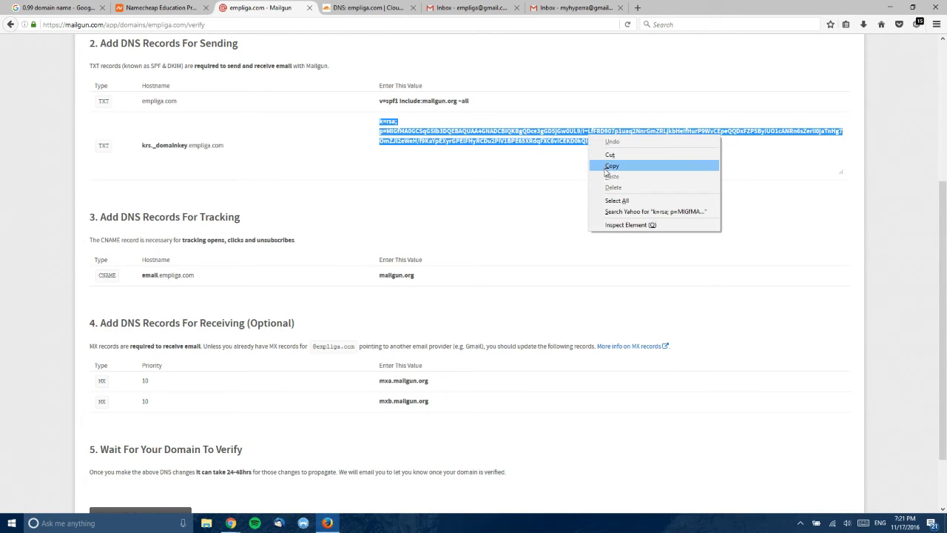
left_click(606, 166)
left_click(366, 7)
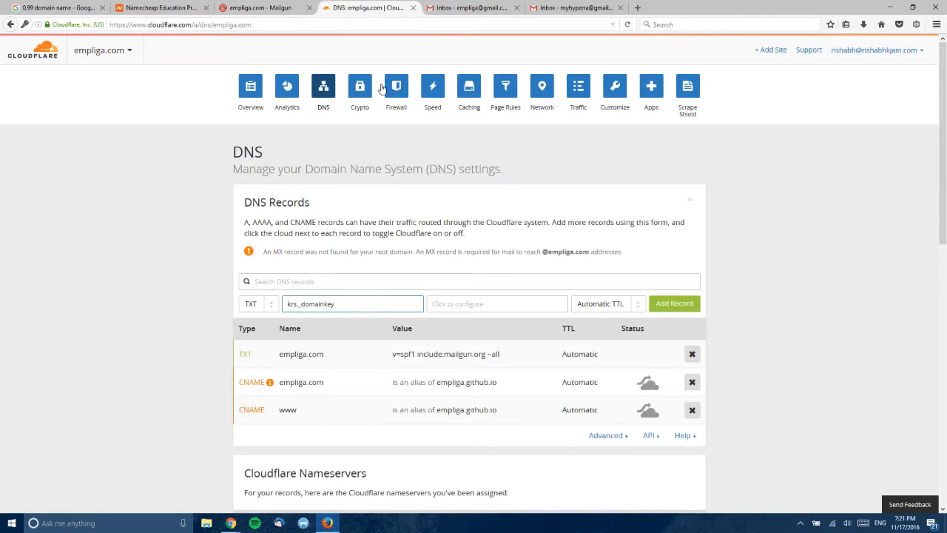
left_click(449, 306)
right_click(442, 274)
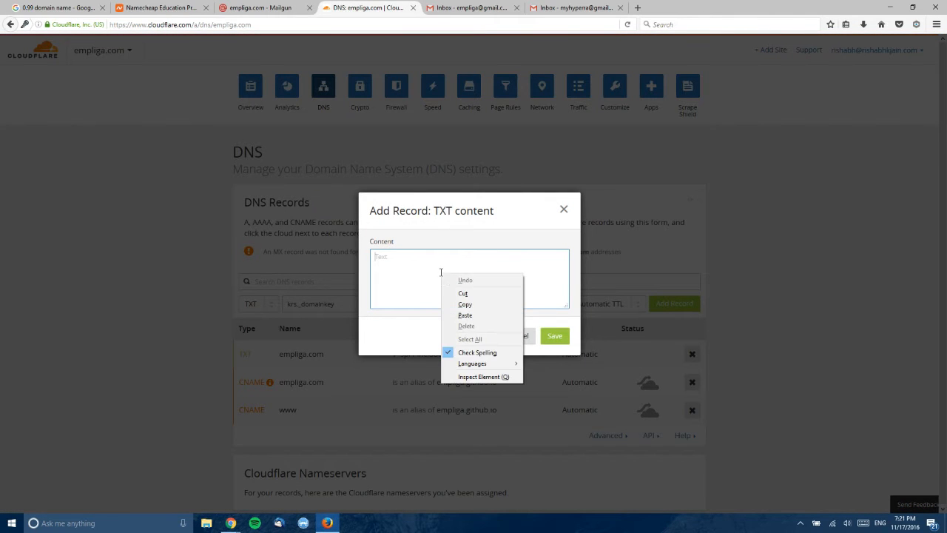
left_click(466, 316)
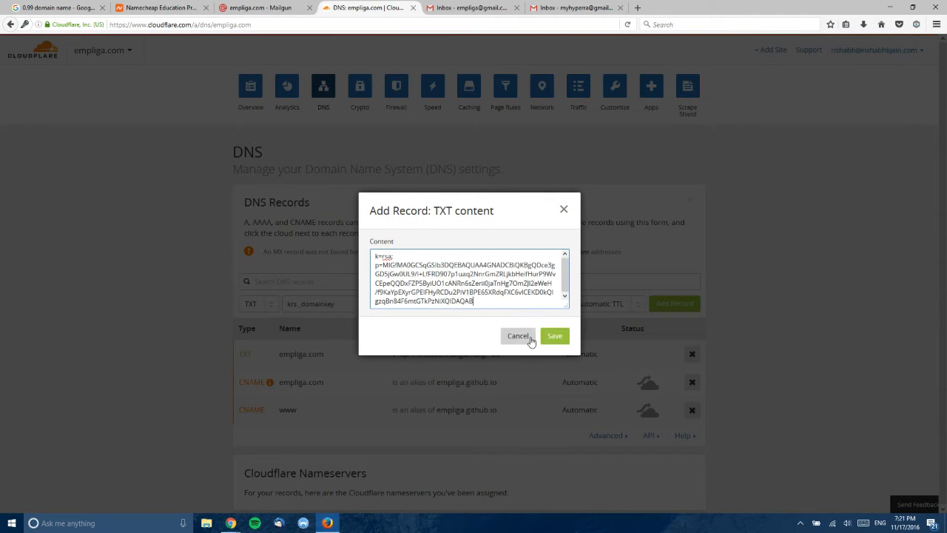
left_click(555, 337)
left_click(677, 307)
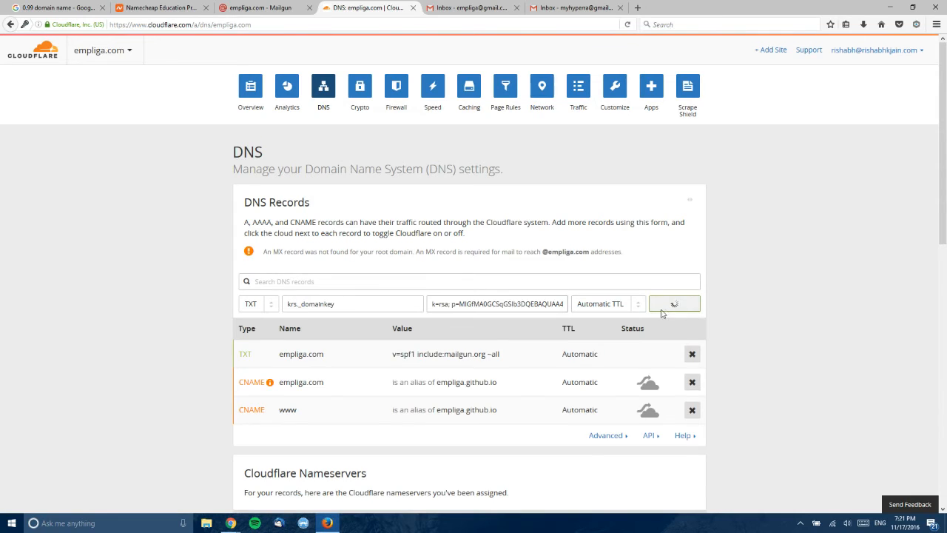
left_click(244, 6)
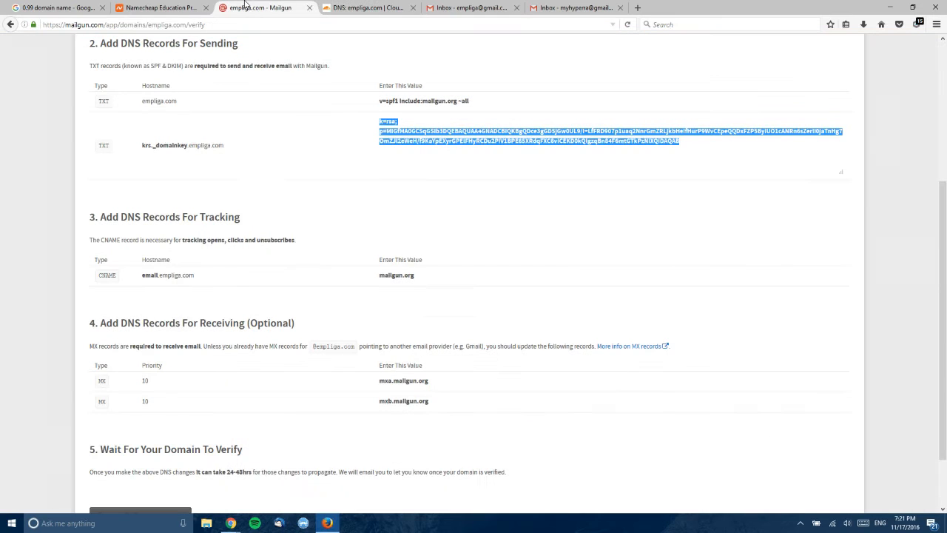
- Copy mxa.mailgun.org from Mailgun and start a Cloudflare MX record named @
scroll(184, 344, "down", 2)
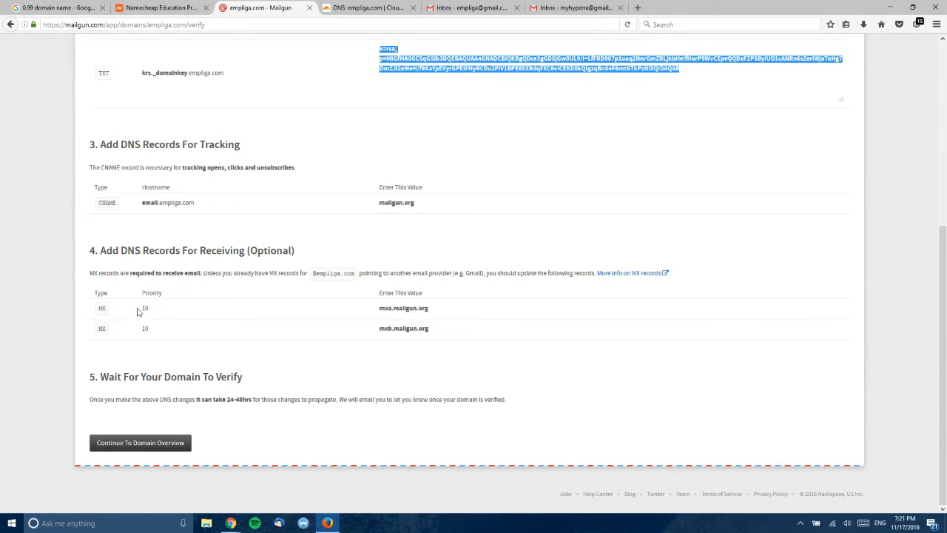
left_click(385, 308)
left_click_drag(381, 308, 433, 306)
right_click(423, 307)
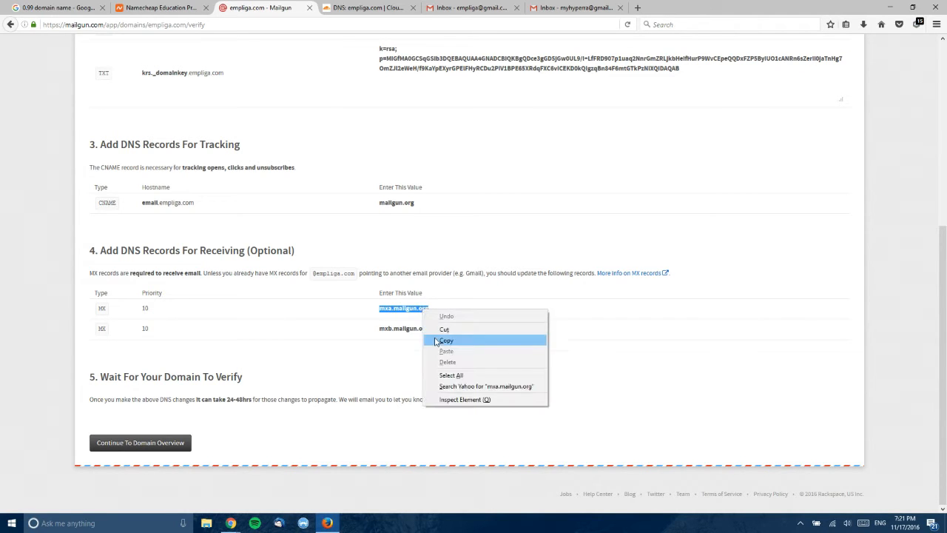
left_click(438, 341)
left_click(366, 8)
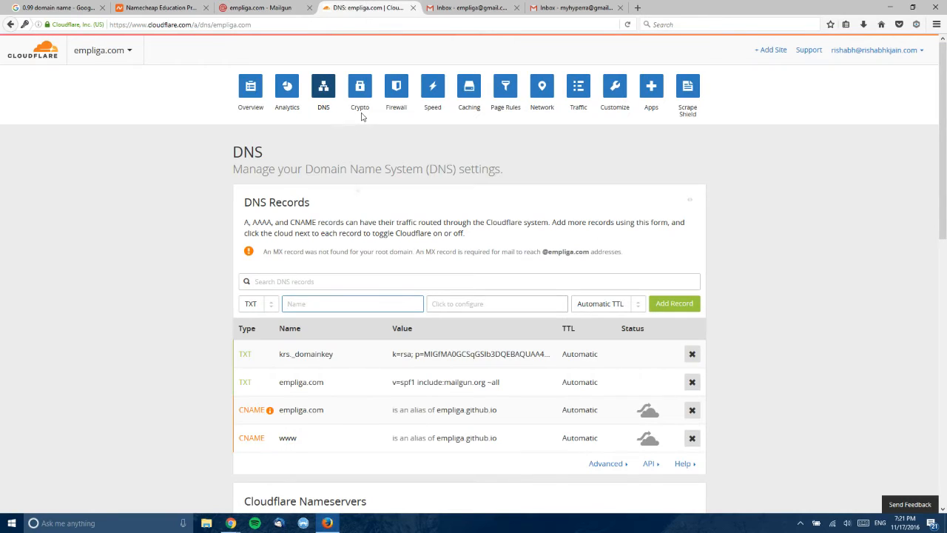
left_click(258, 304)
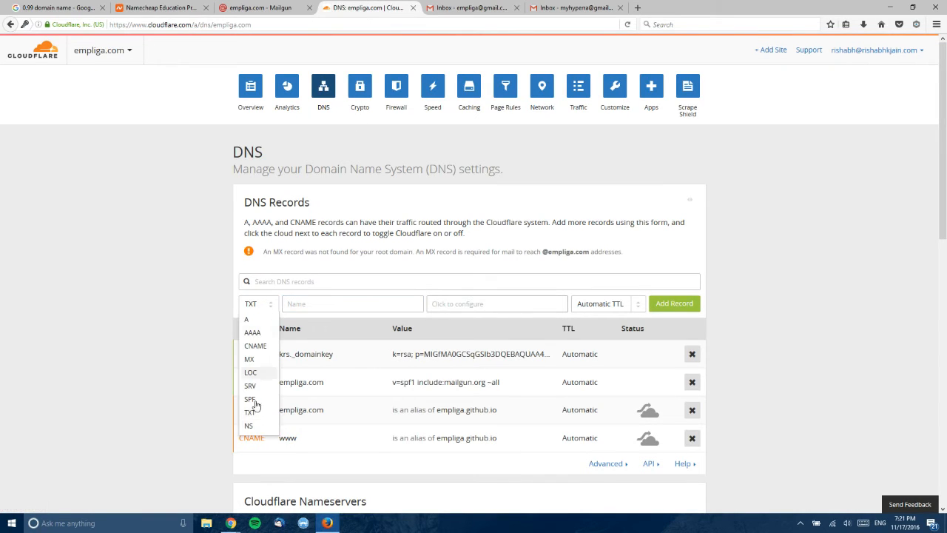
left_click(251, 360)
left_click(307, 304)
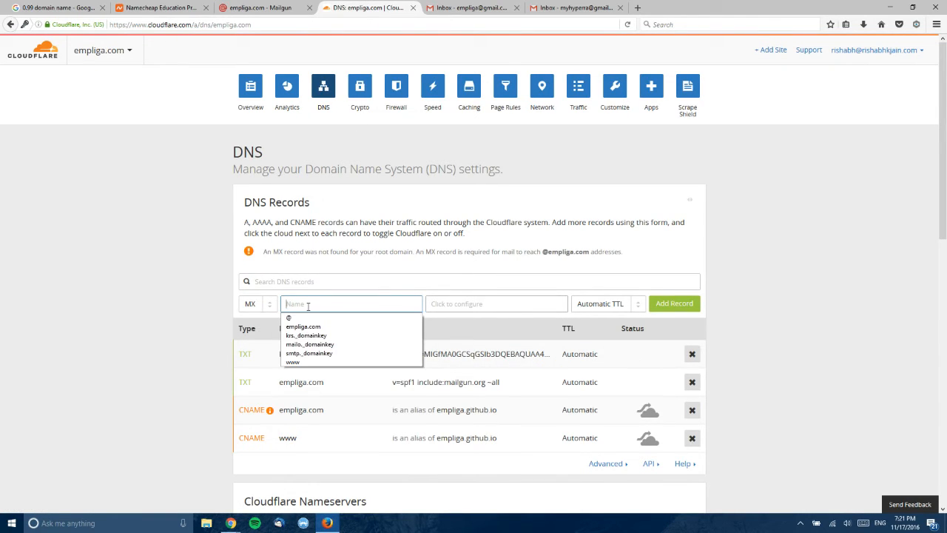
type("@")
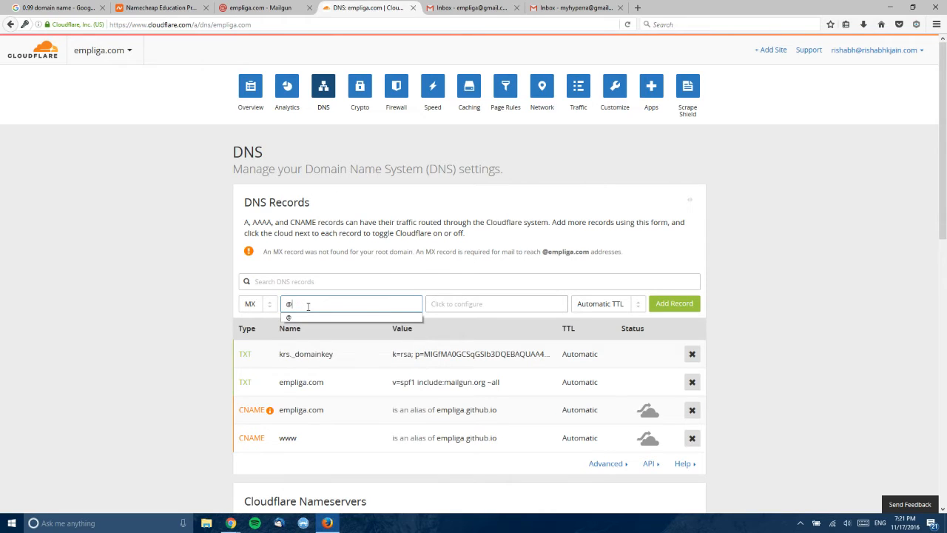
- Set the MX server to mxa.mailgun.org with priority 10 and add the record
left_click(442, 308)
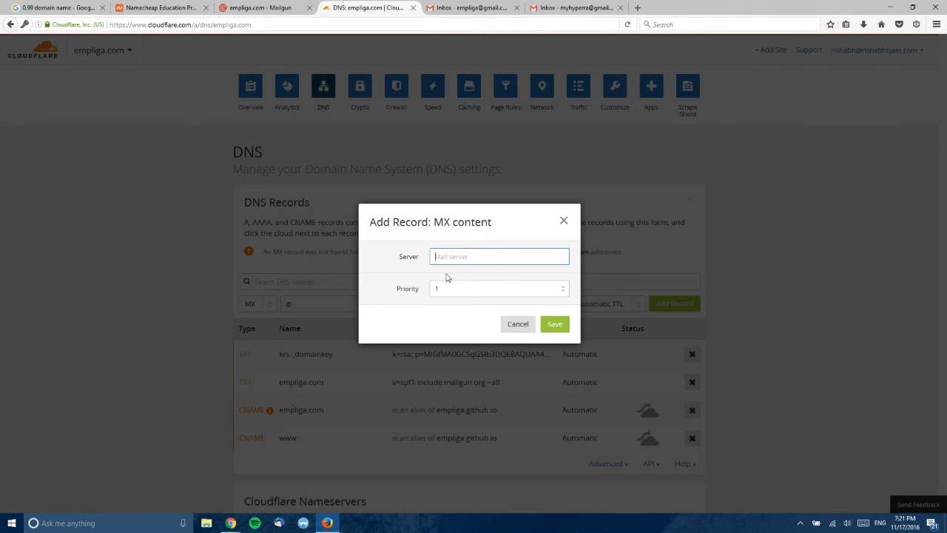
right_click(449, 265)
right_click(457, 257)
left_click(468, 285)
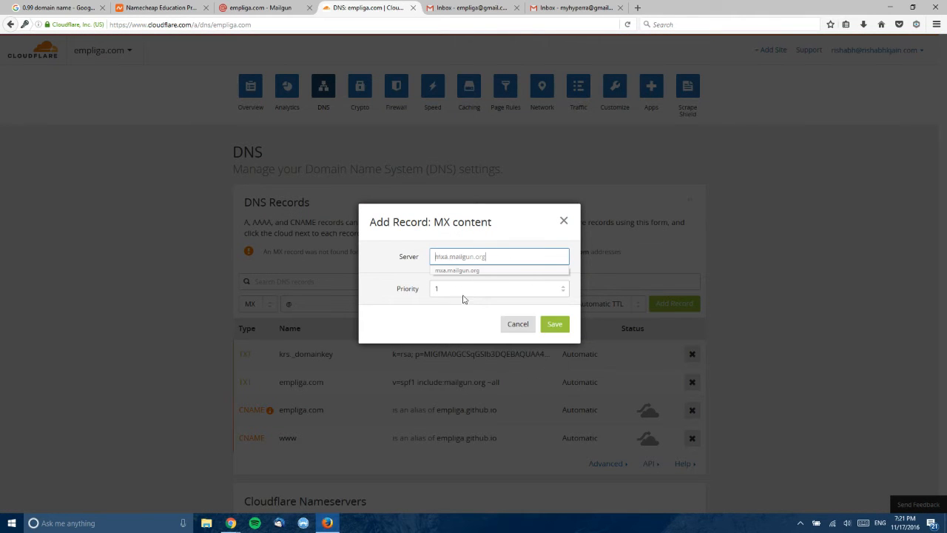
left_click(460, 292)
left_click(261, 7)
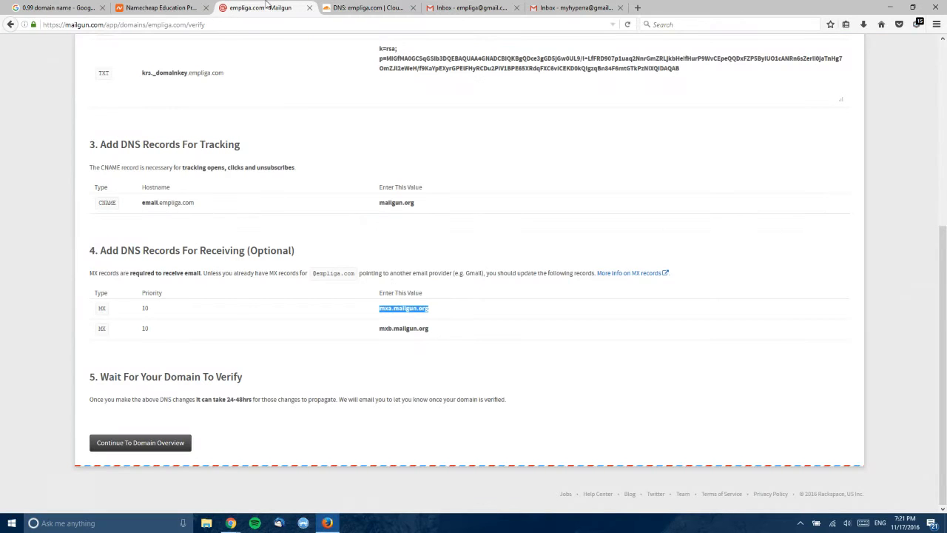
double_click(145, 308)
left_click(374, 7)
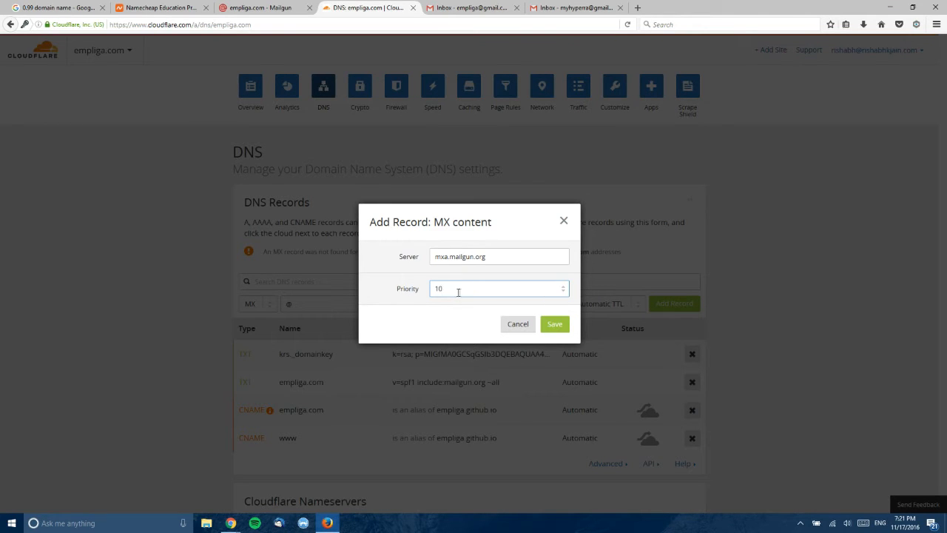
left_click(555, 324)
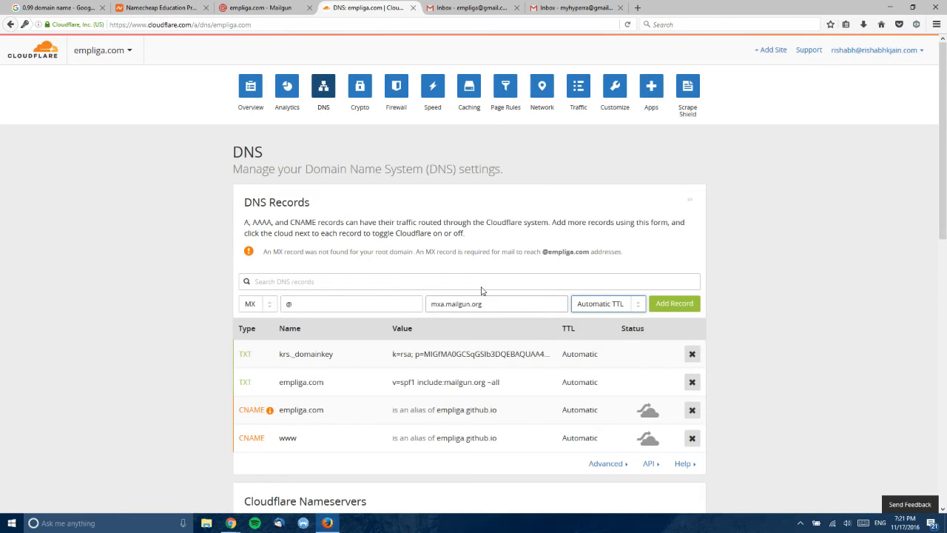
left_click(680, 305)
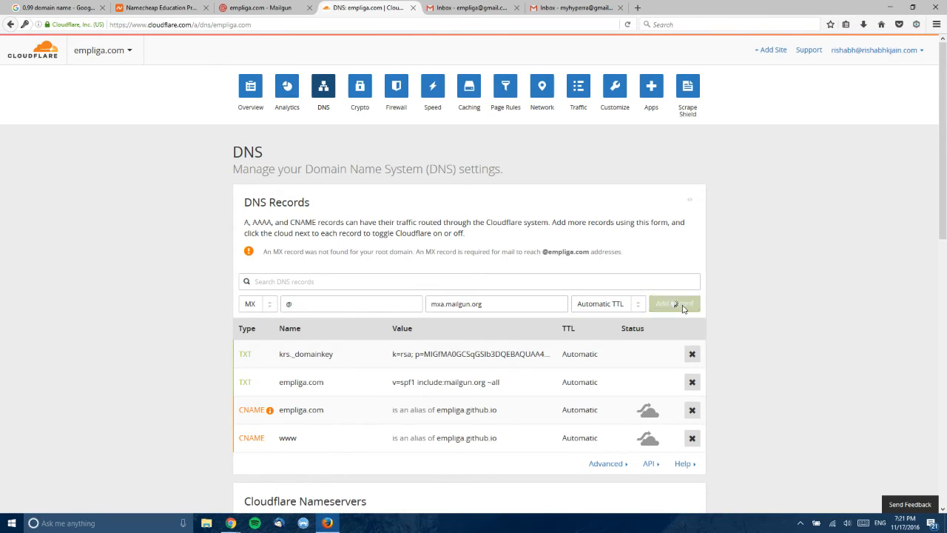
left_click(259, 8)
- Copy mxb.mailgun.org from Mailgun and save it as the MX server with priority 10
left_click_drag(380, 330, 428, 329)
right_click(428, 328)
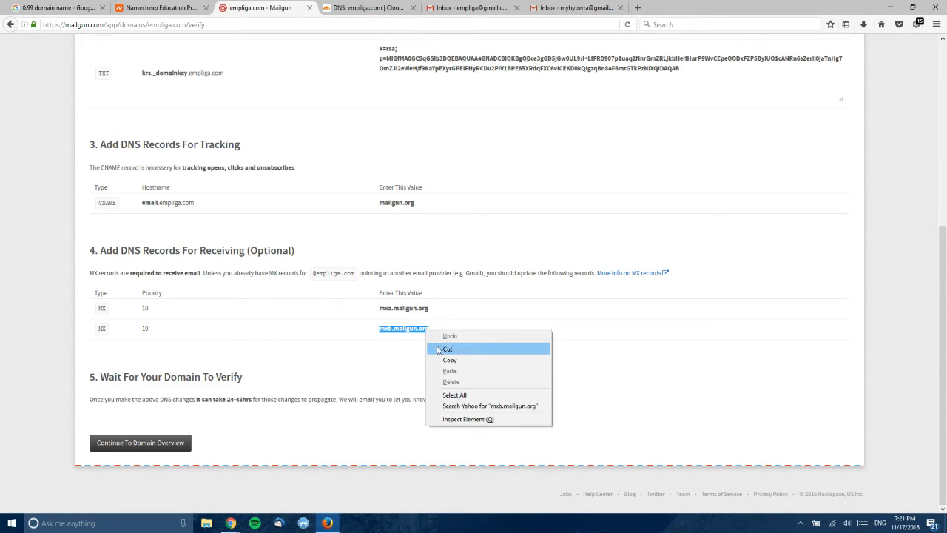
left_click(442, 355)
left_click(355, 7)
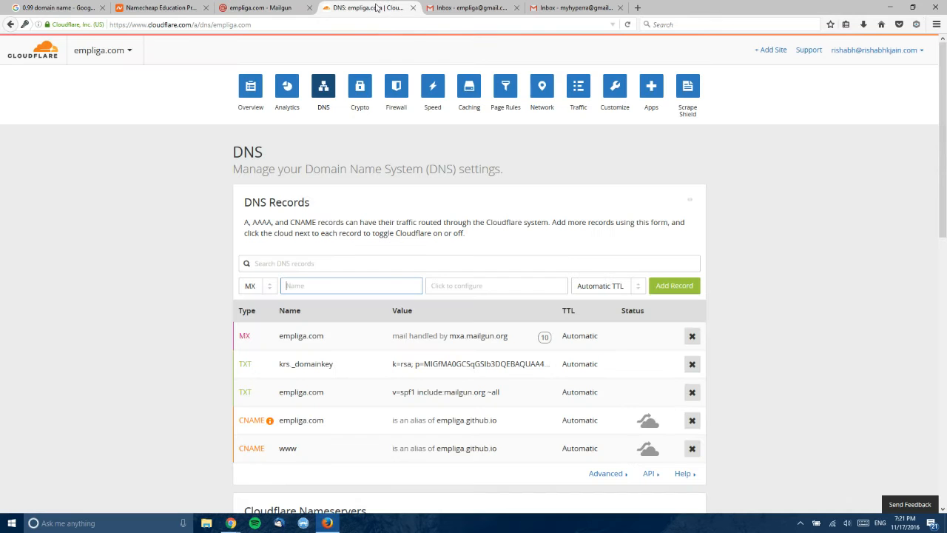
left_click(461, 285)
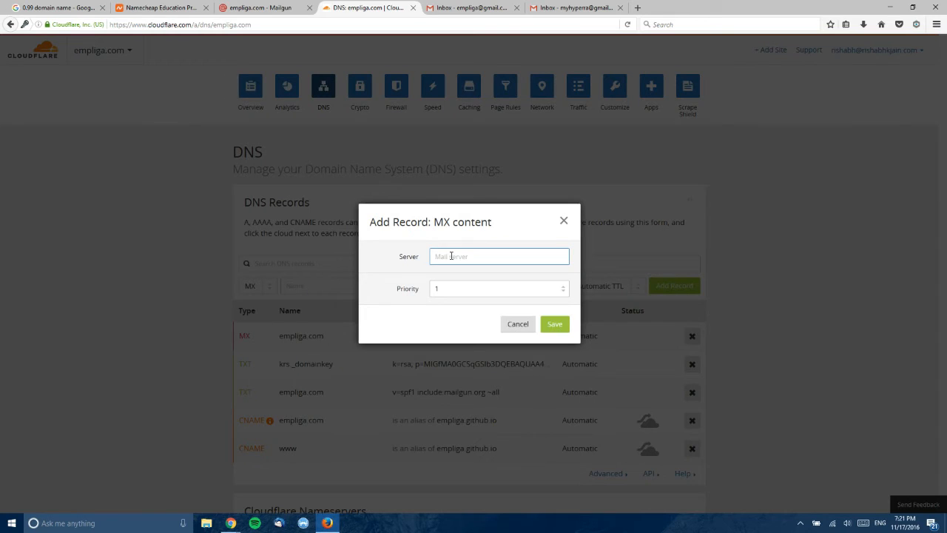
right_click(451, 256)
left_click(464, 299)
left_click(462, 291)
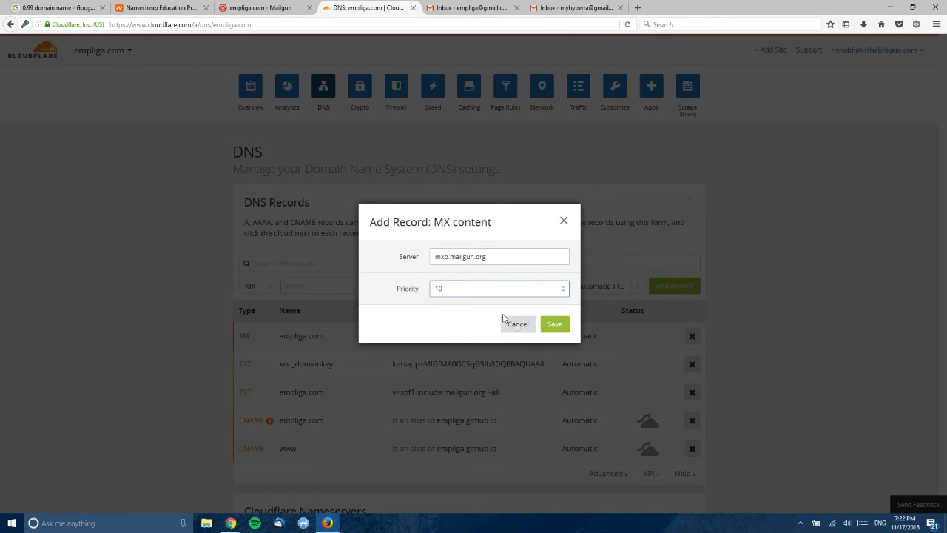
left_click(554, 323)
- Name the MX record @ and add it to empliga.com's DNS
left_click(390, 285)
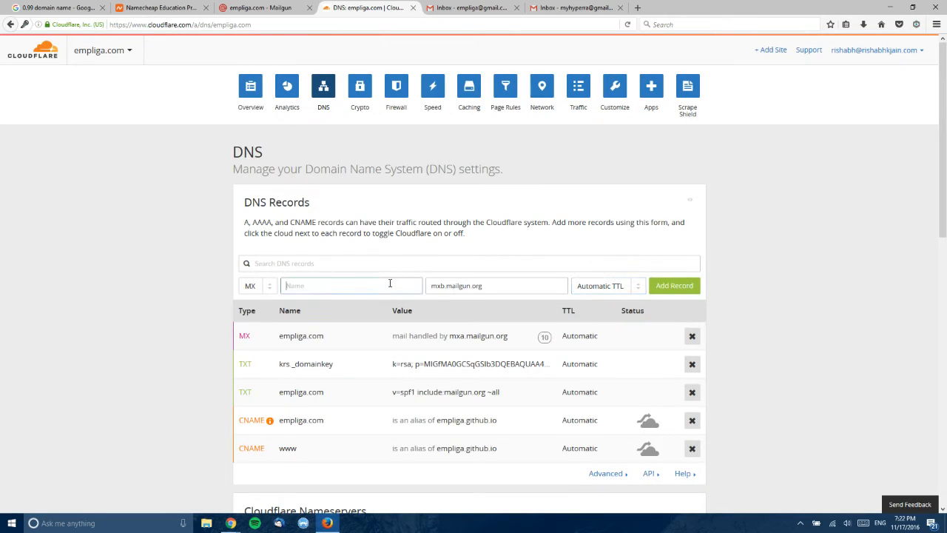
type("@")
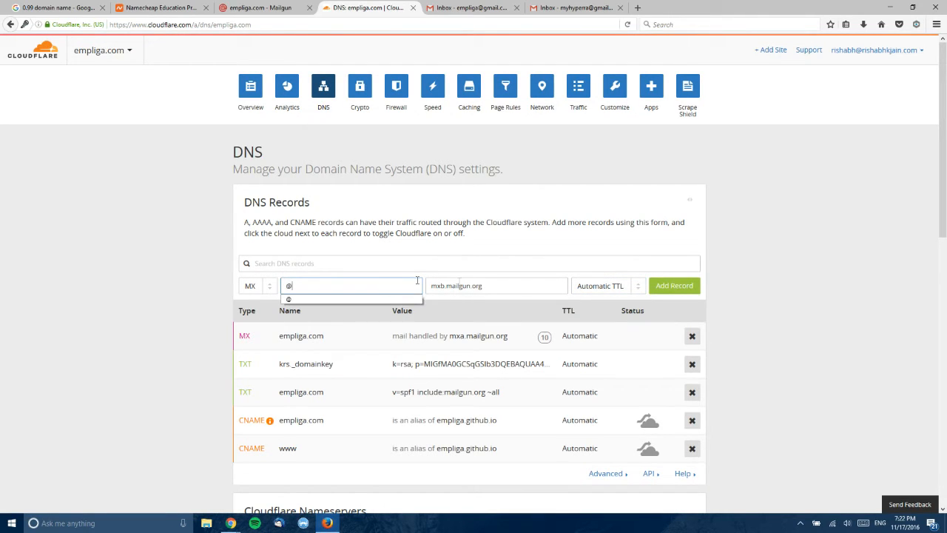
left_click(539, 265)
left_click(666, 286)
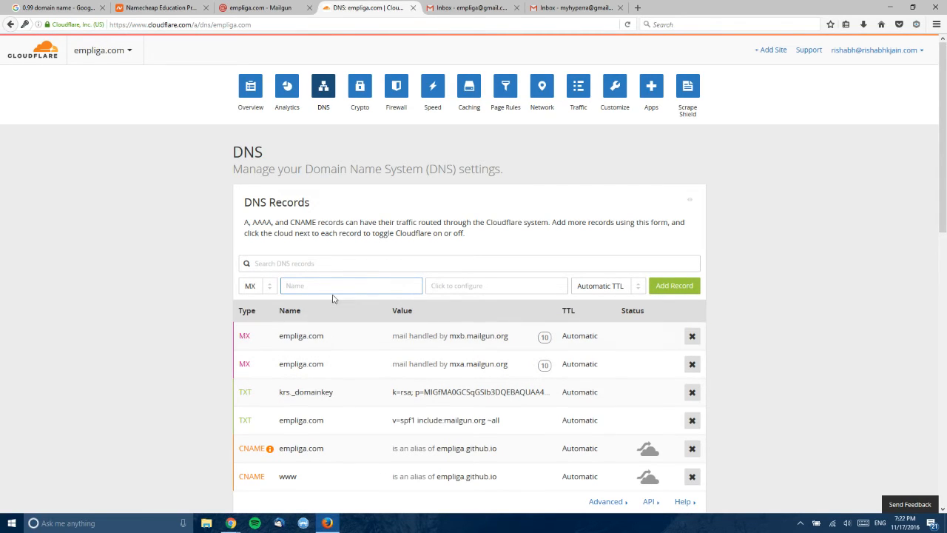
left_click(262, 7)
- Open empliga.com's overview and run Check DNS Records Now, confirming the Active status
left_click(163, 443)
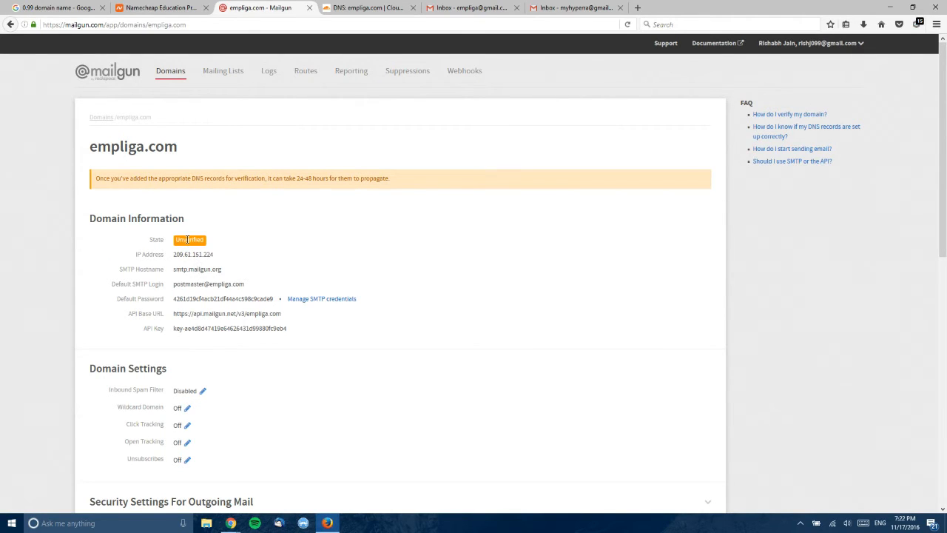
scroll(189, 240, "down", 5)
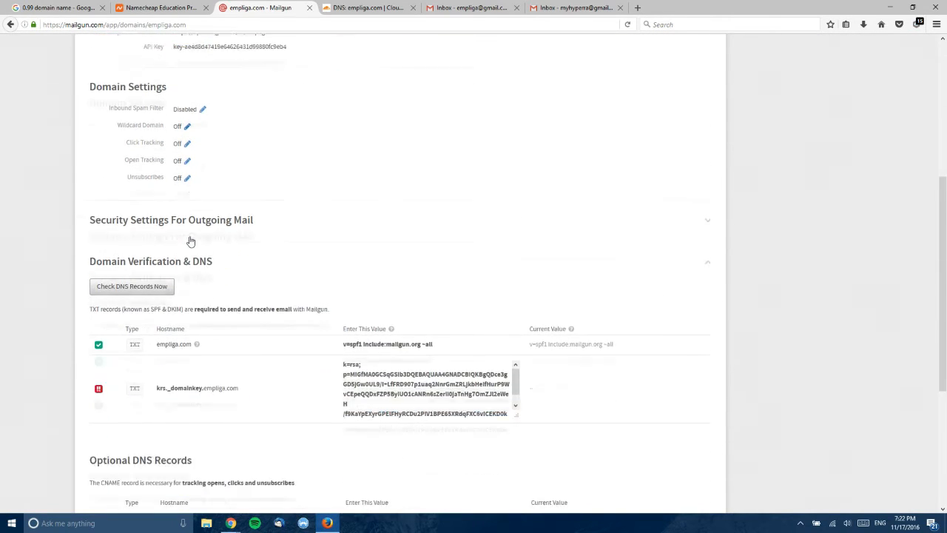
scroll(189, 240, "down", 1)
left_click(152, 233)
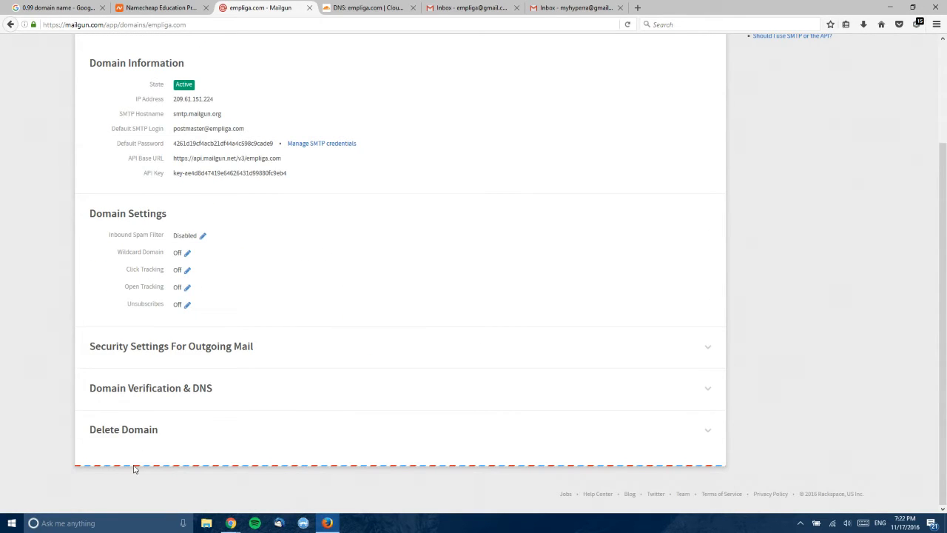
scroll(135, 330, "up", 1)
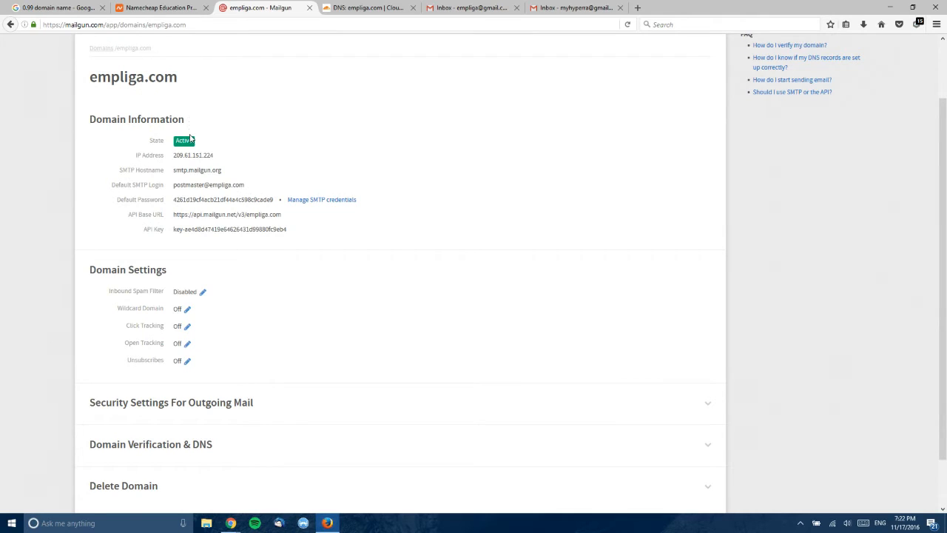
left_click_drag(183, 138, 194, 141)
- Expand Domain Verification & DNS to confirm SPF, DKIM and both MX records are verified
scroll(178, 480, "down", 1)
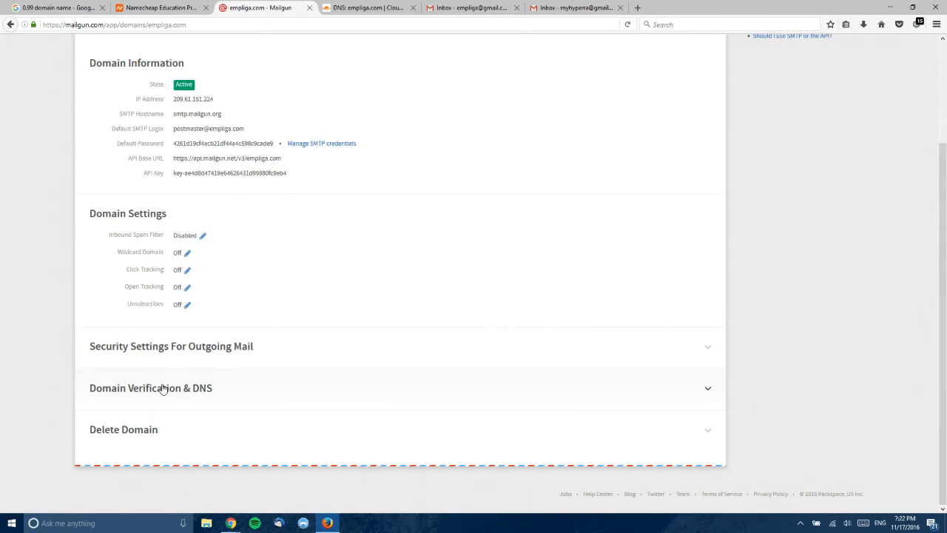
left_click(163, 389)
scroll(182, 273, "down", 5)
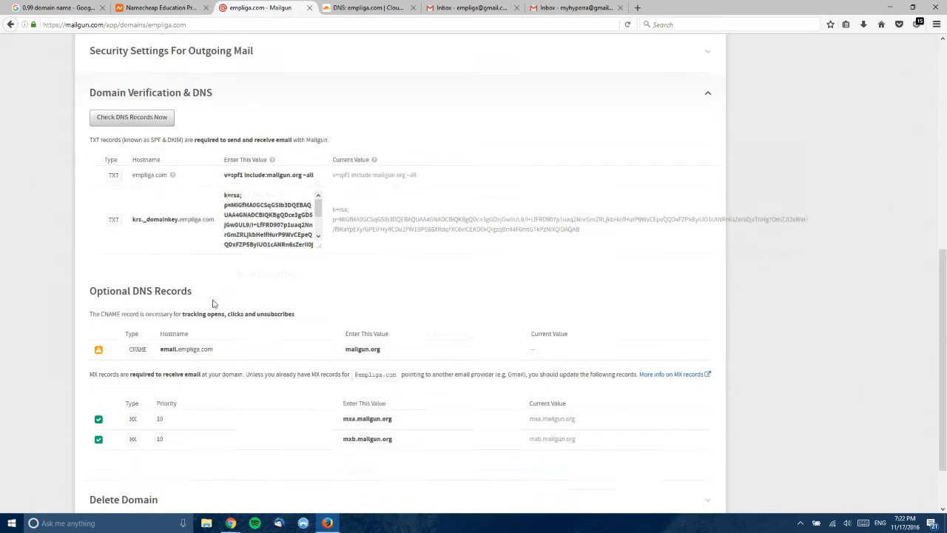
scroll(213, 304, "down", 1)
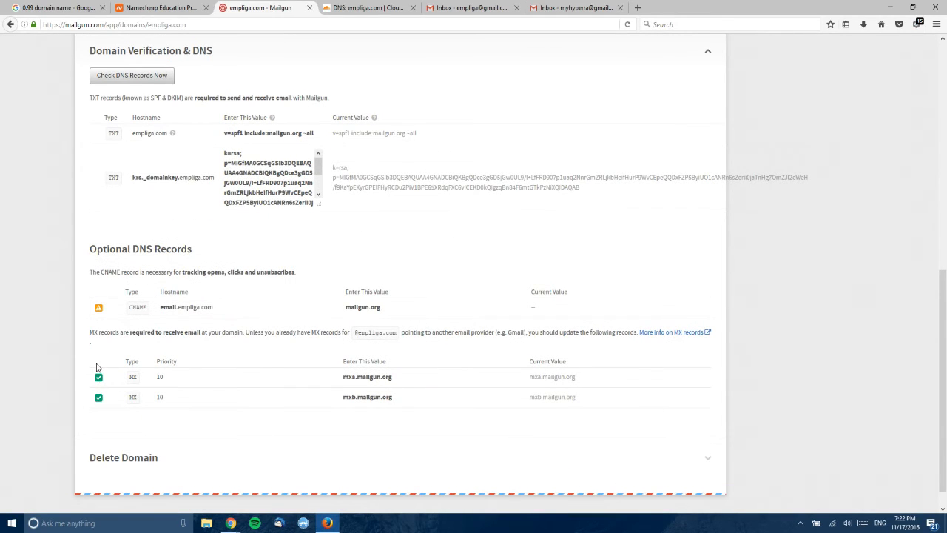
scroll(96, 367, "up", 8)
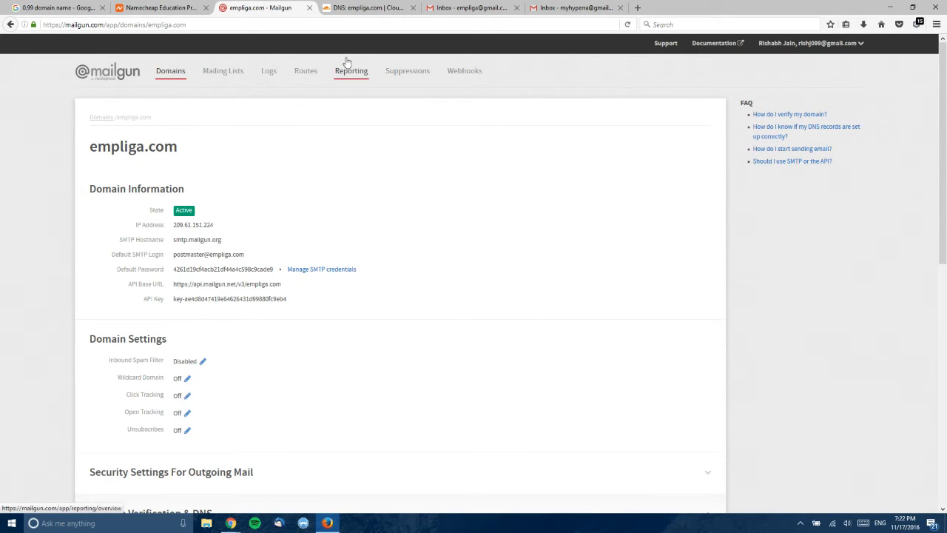
- Start a new Catch All route that forwards incoming mail to the empliga Gmail inbox
left_click(316, 70)
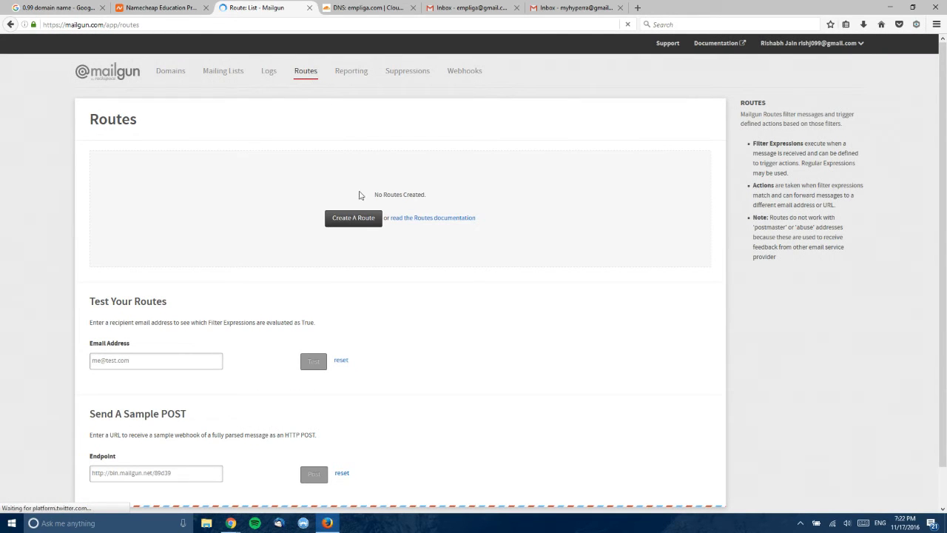
left_click(359, 223)
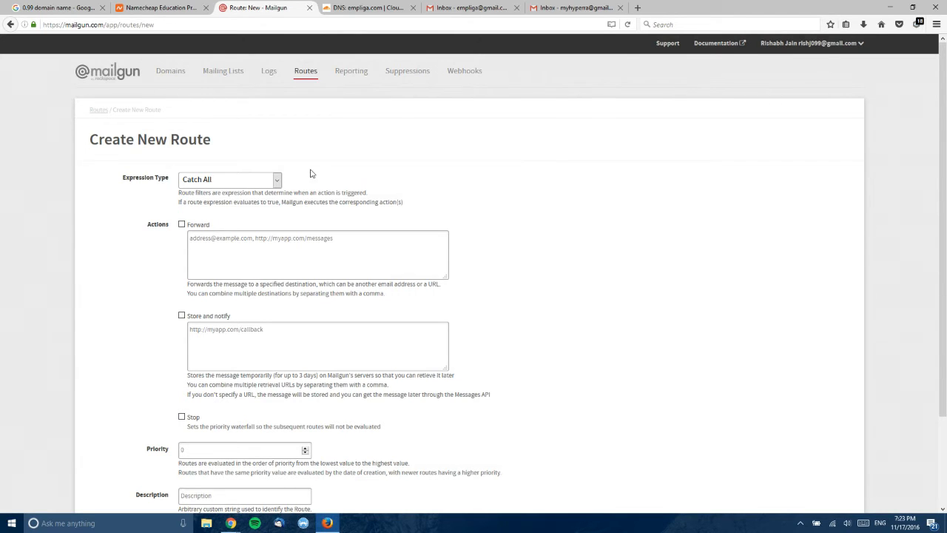
scroll(311, 173, "down", 2)
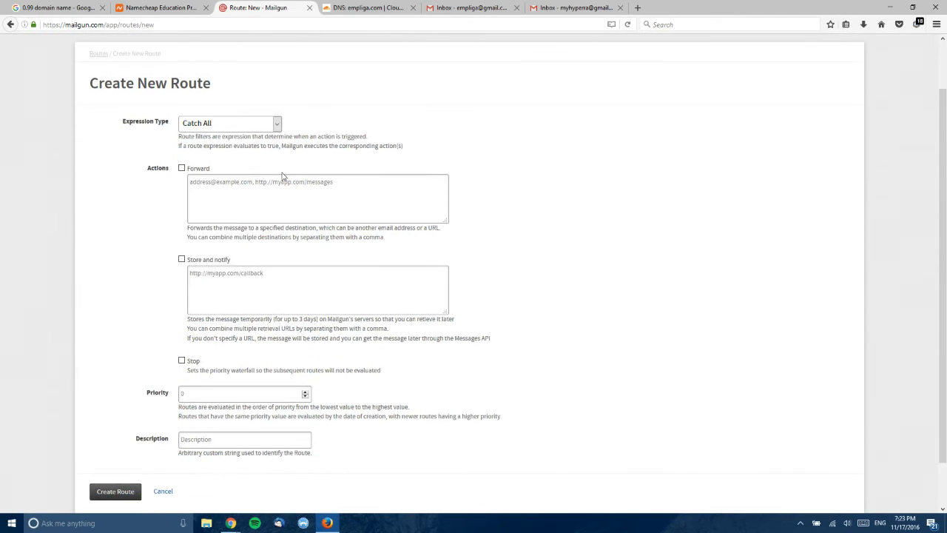
left_click(184, 169)
left_click(205, 181)
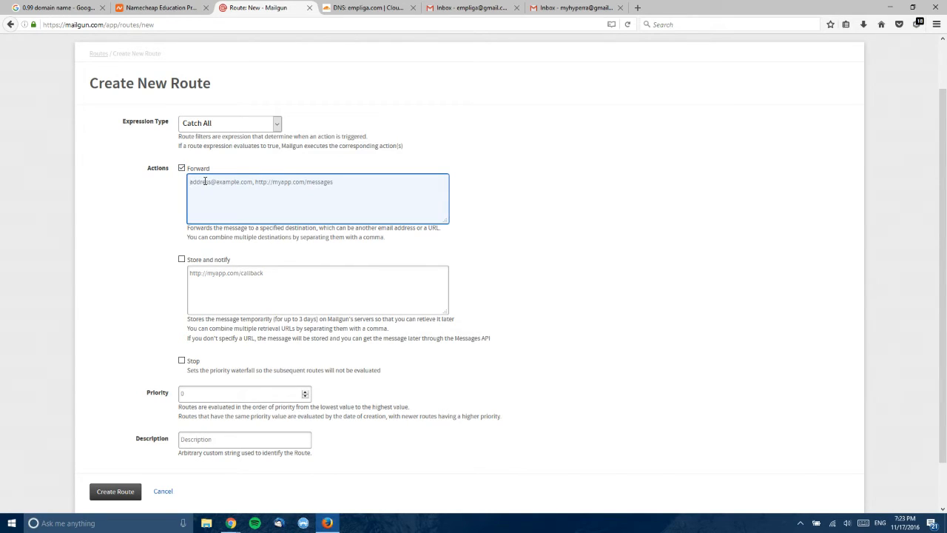
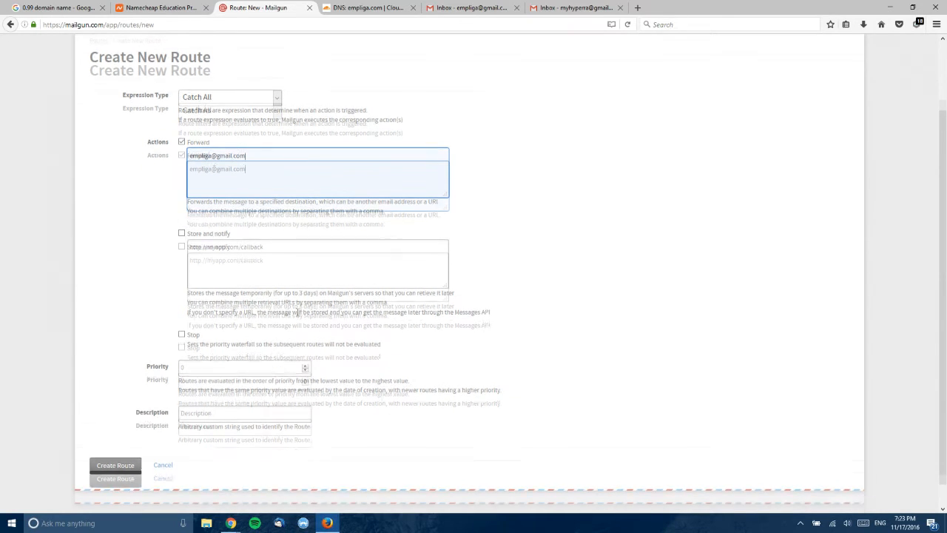
- Set the route's priority and describe it as 'Forward Emails to Gmail'
scroll(310, 268, "down", 2)
left_click(212, 342)
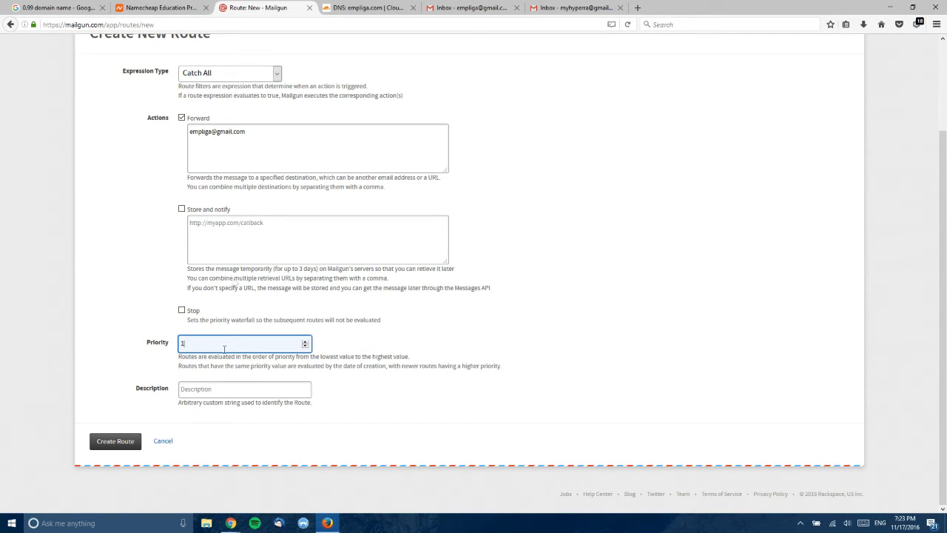
left_click(211, 389)
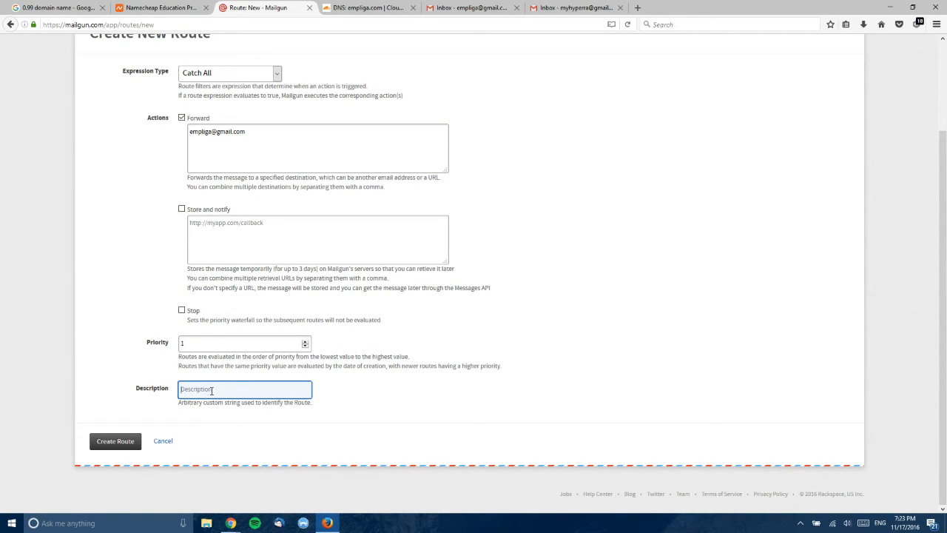
type("for")
key("BackSpace")
key("BackSpace")
key("BackSpace")
type("For")
- Save the catch-all forwarding route and go back to the routes list
left_click(111, 442)
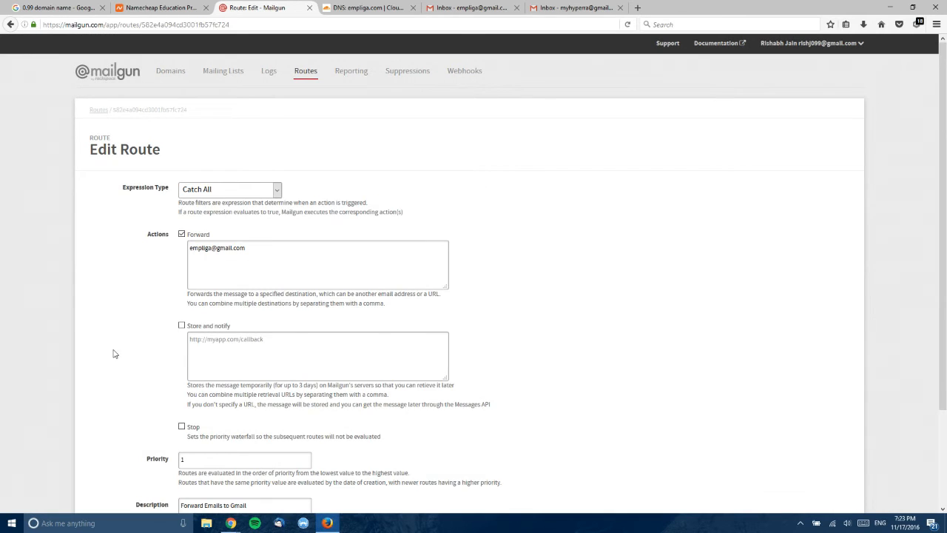
scroll(119, 353, "down", 3)
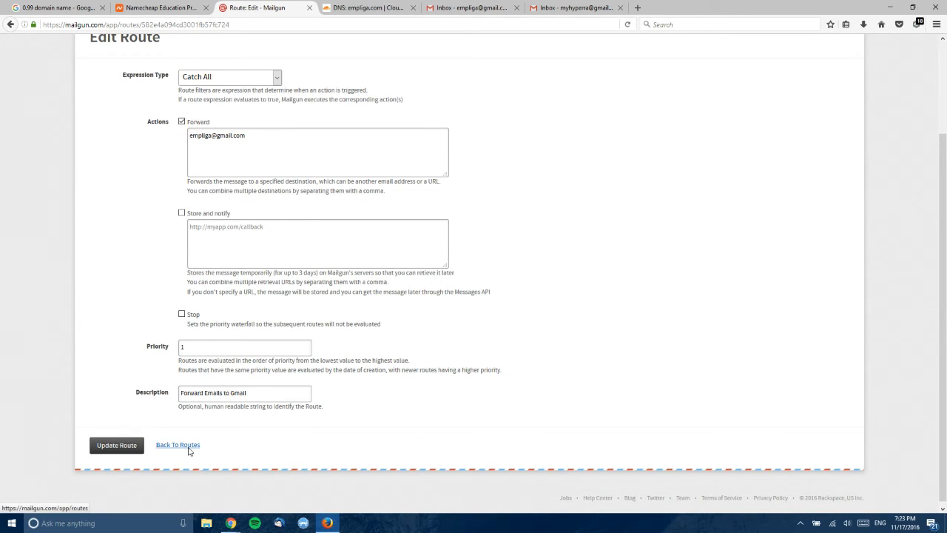
left_click(190, 448)
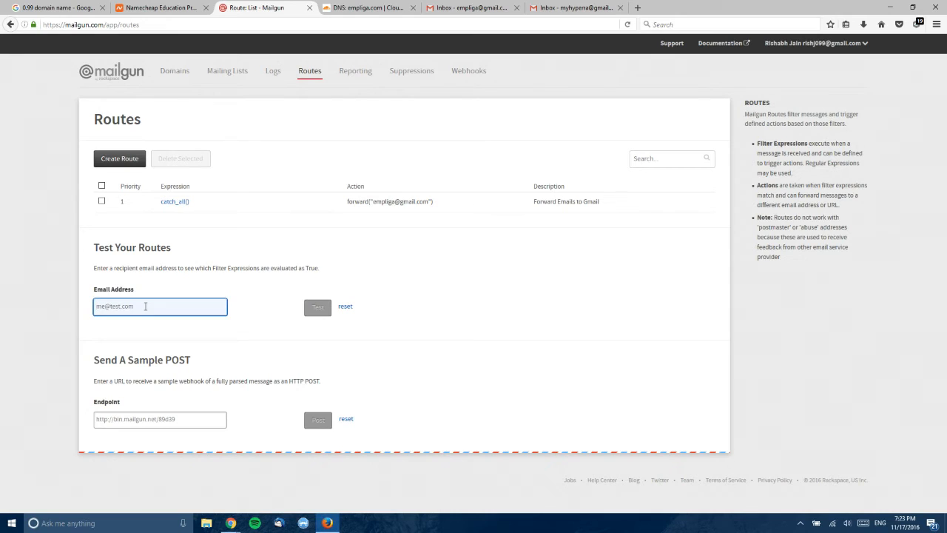
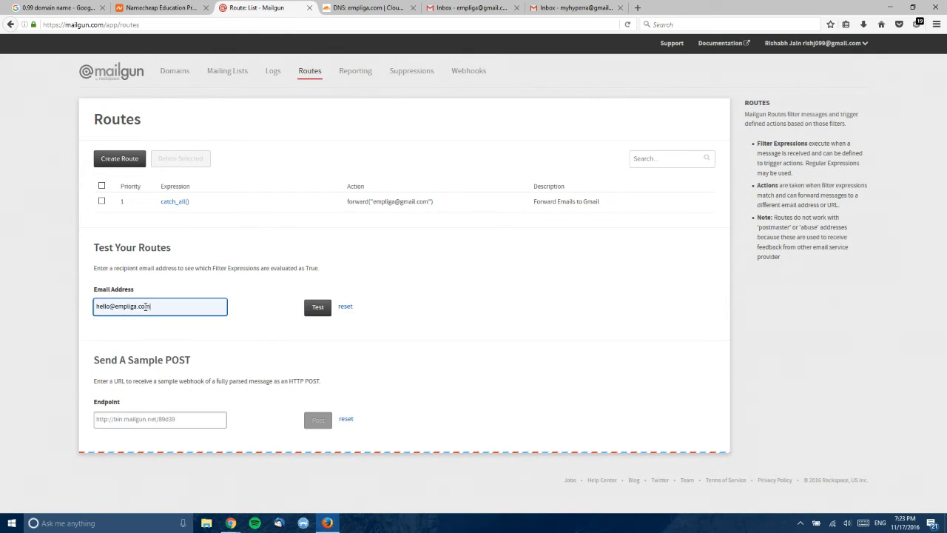
left_click(314, 306)
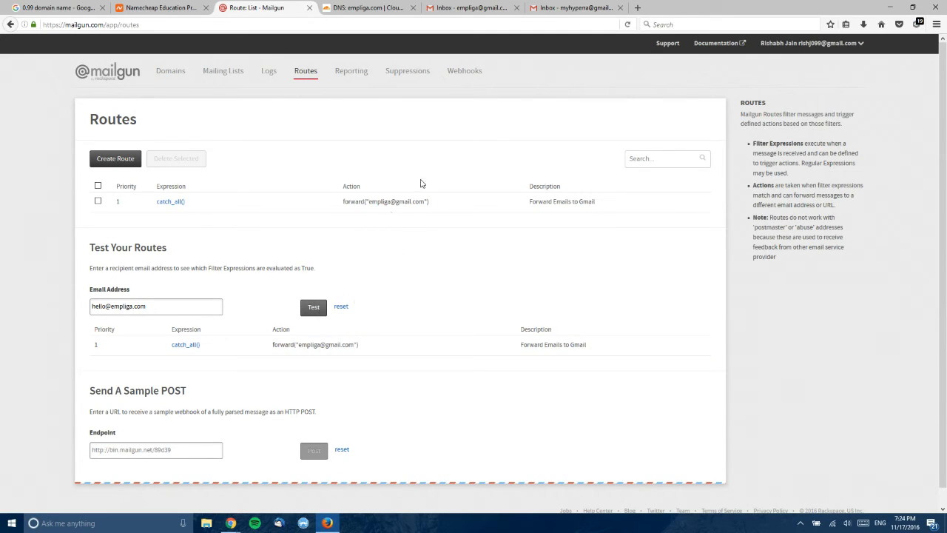
left_click(459, 5)
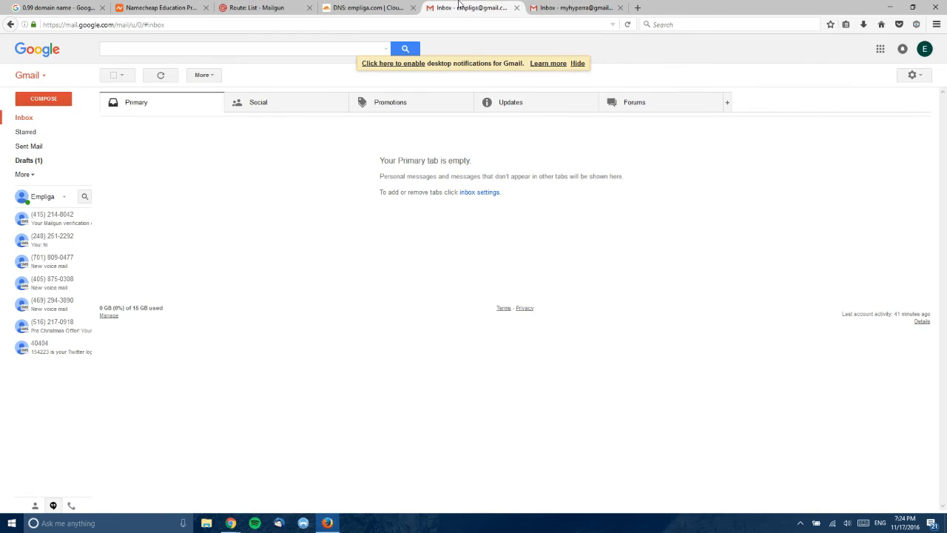
left_click(303, 7)
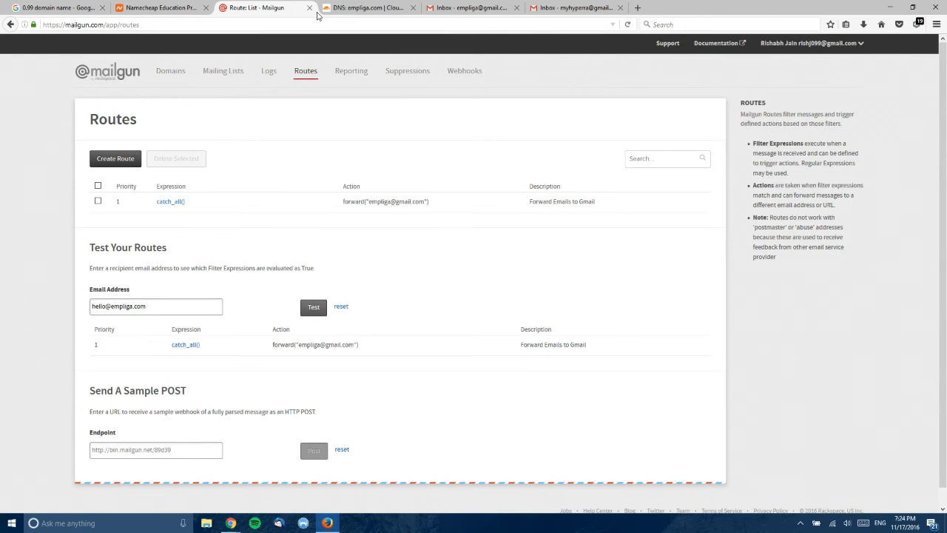
- Set empliga.com's inbound spam filter to Block detected spam and open its SMTP credentials
left_click(176, 72)
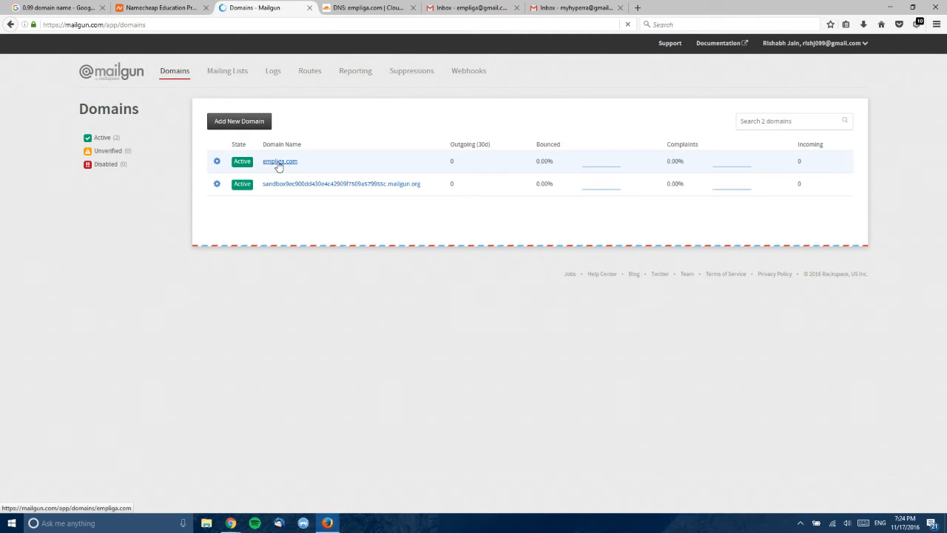
left_click(279, 162)
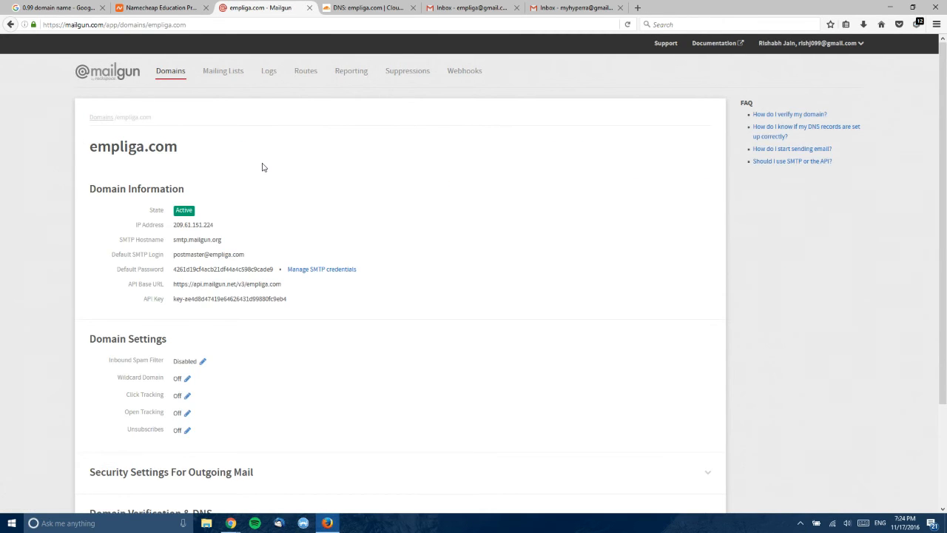
scroll(261, 165, "down", 3)
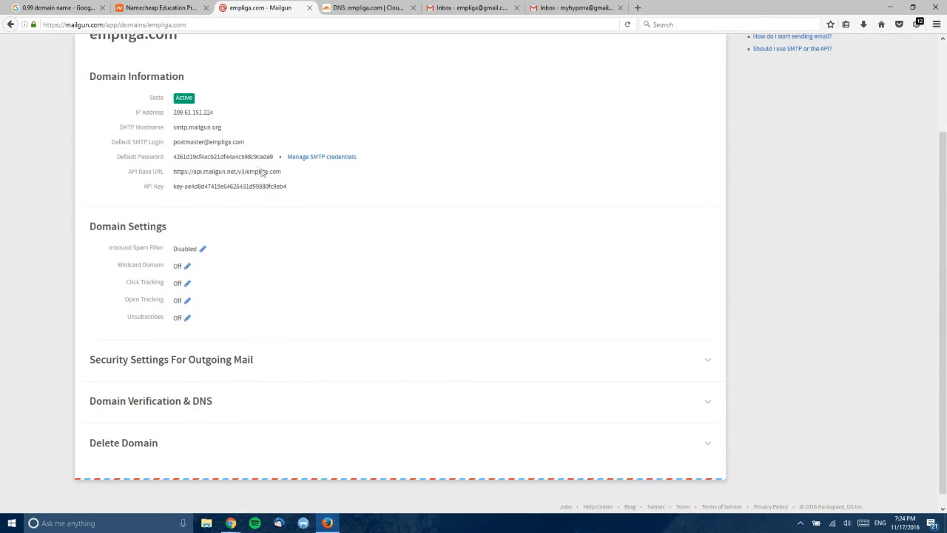
left_click(202, 249)
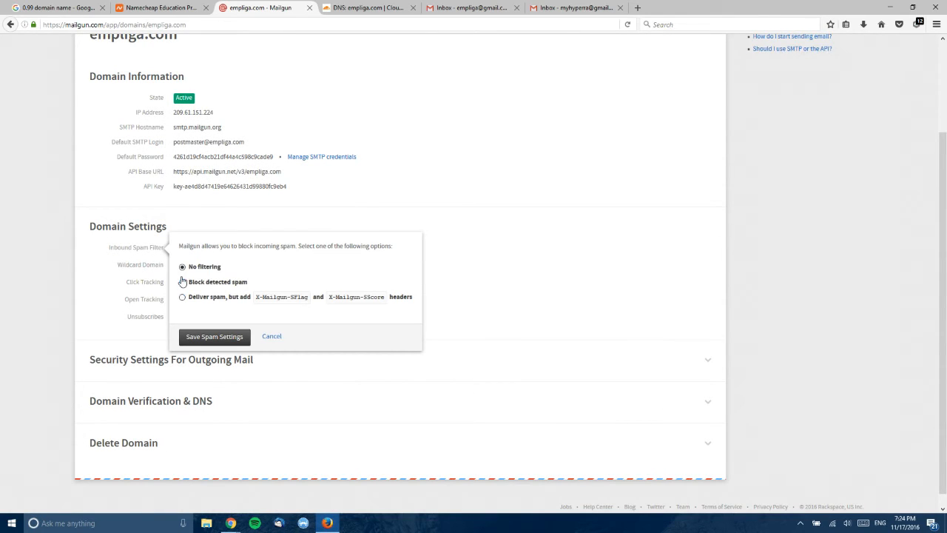
left_click(182, 282)
left_click(219, 336)
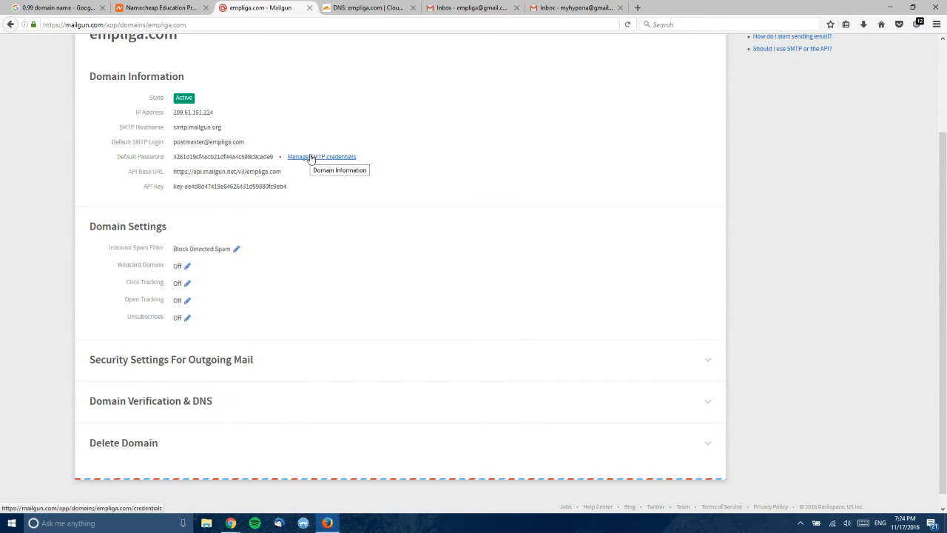
left_click(311, 158)
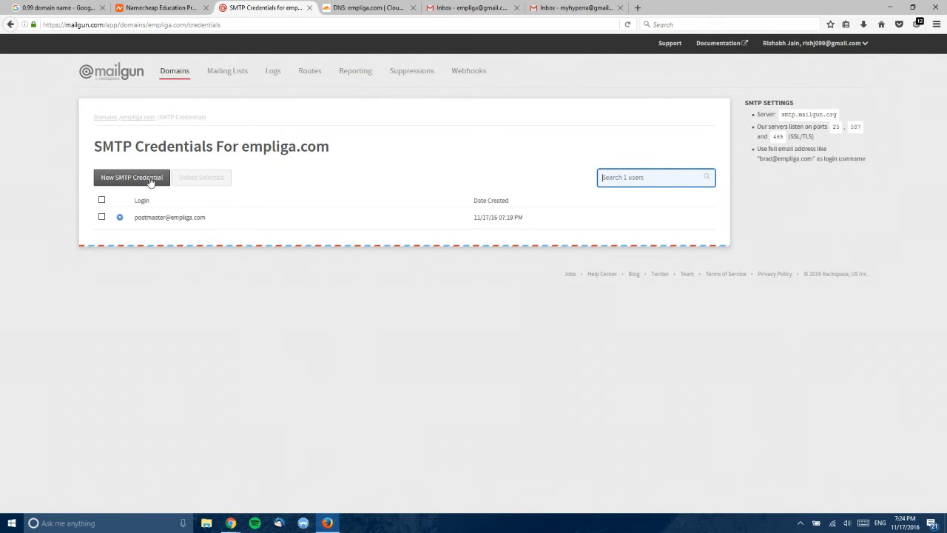
left_click(150, 180)
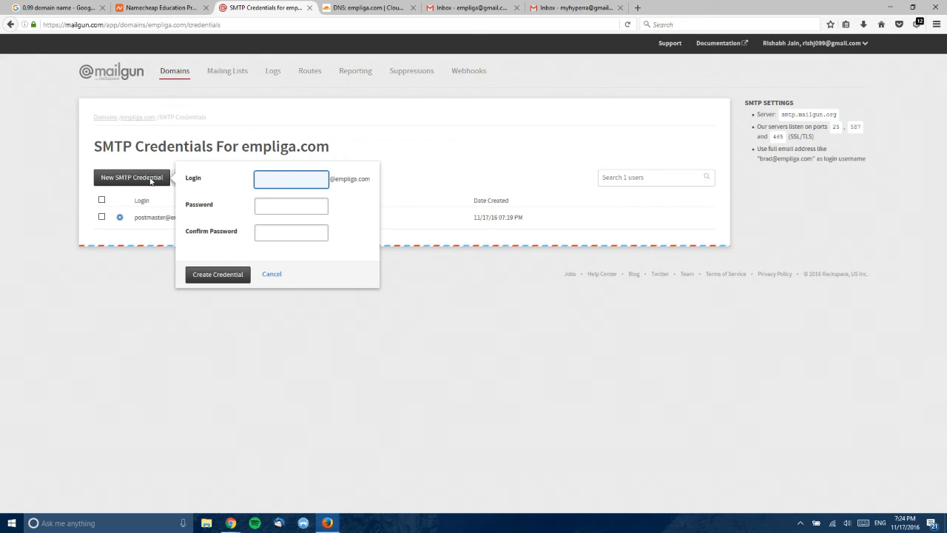
key("Tab")
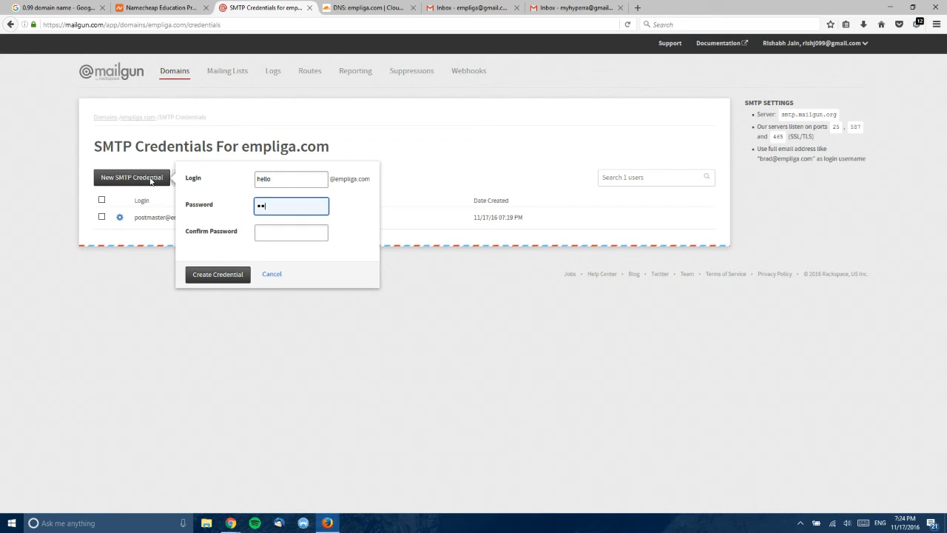
key("Tab")
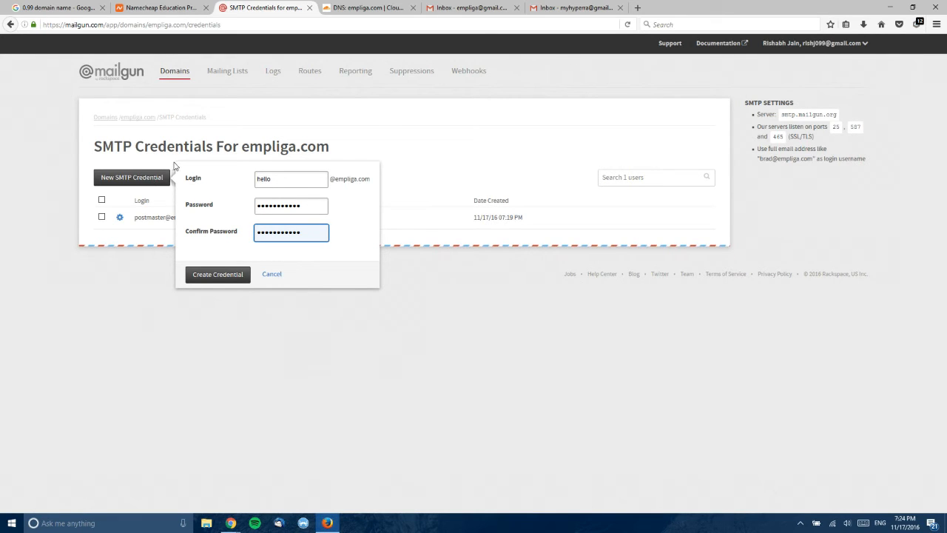
left_click(225, 279)
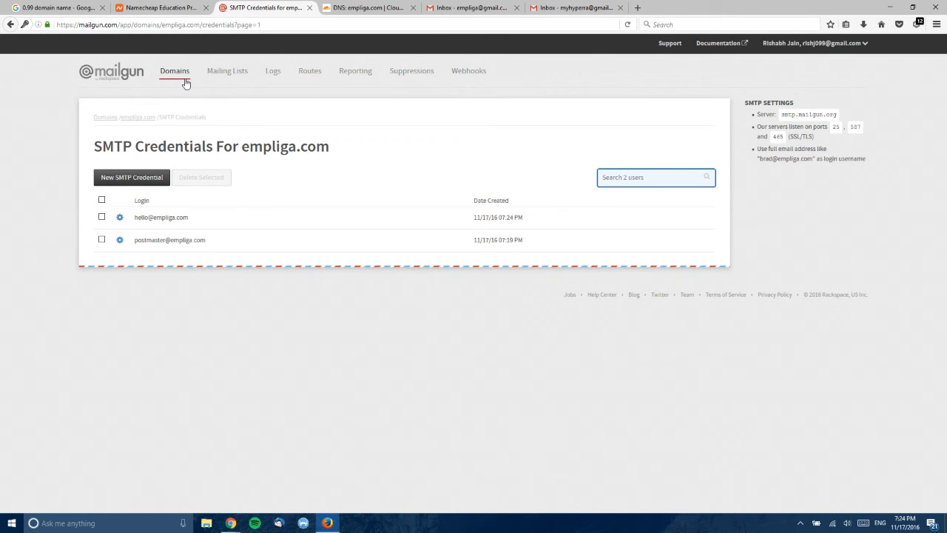
left_click(459, 9)
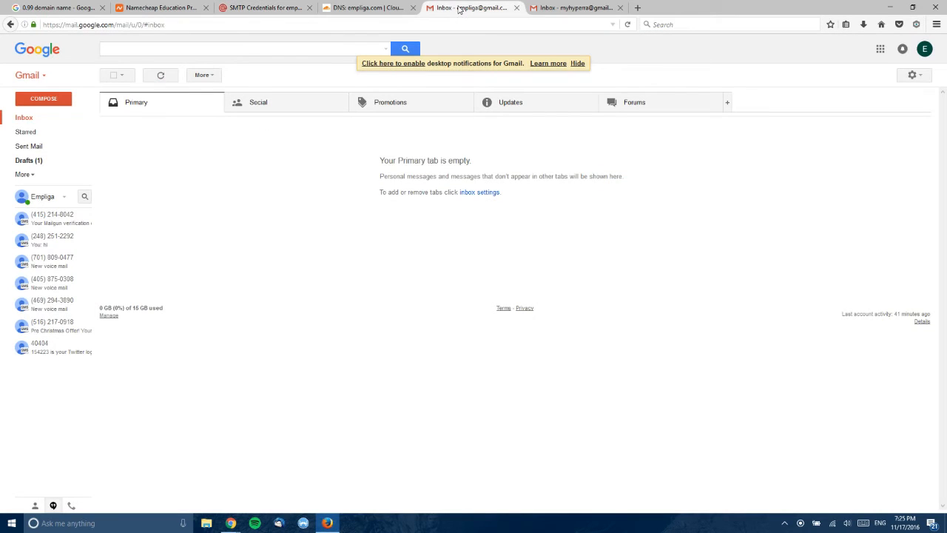
- Choose 'Add another email address you own' under Gmail Settings > Accounts and Import
left_click(915, 74)
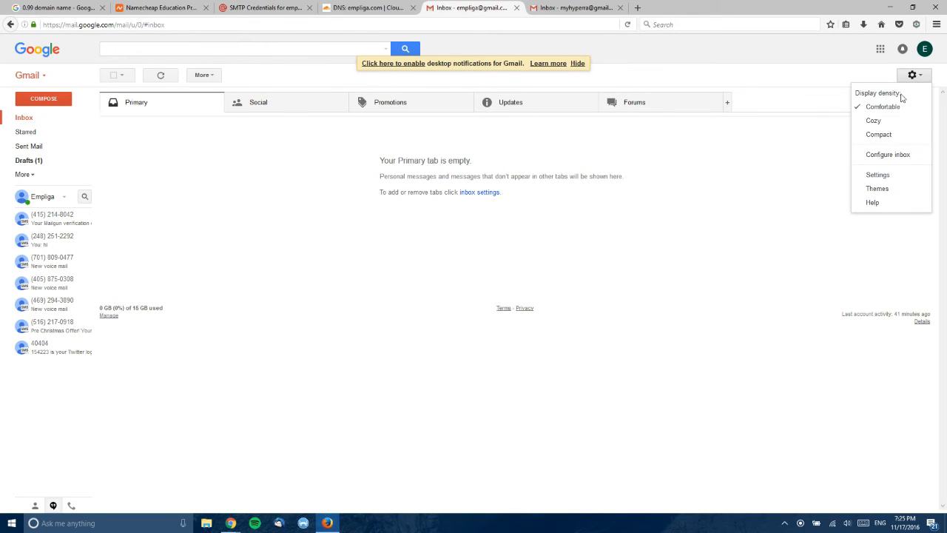
left_click(884, 175)
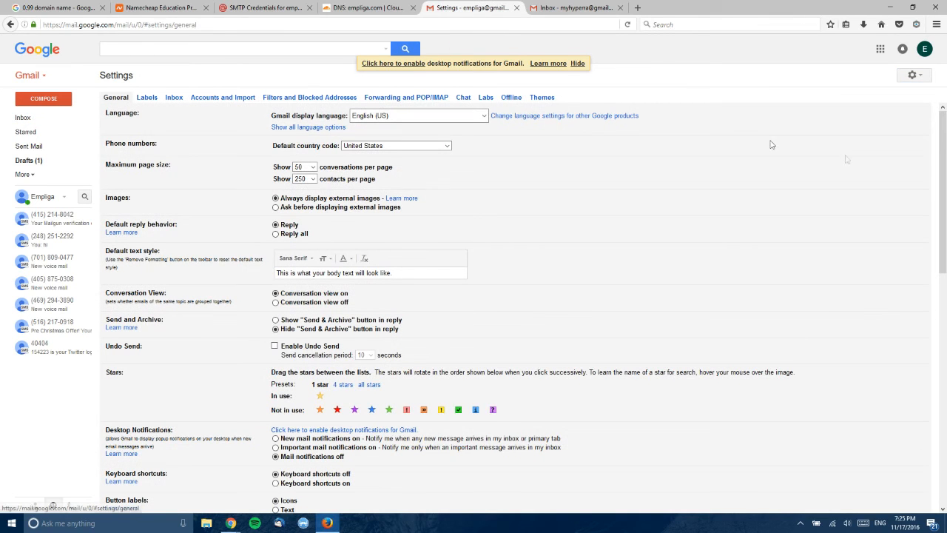
left_click(213, 98)
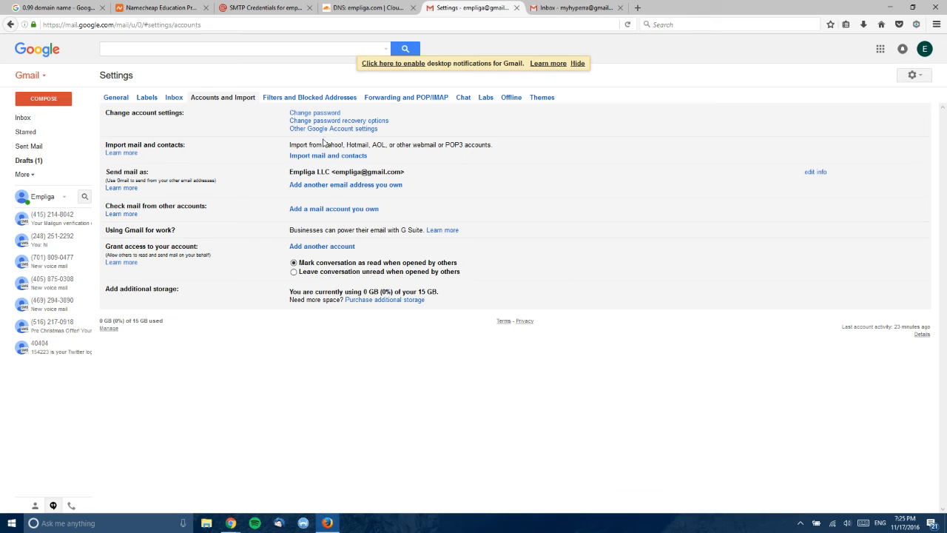
left_click(361, 185)
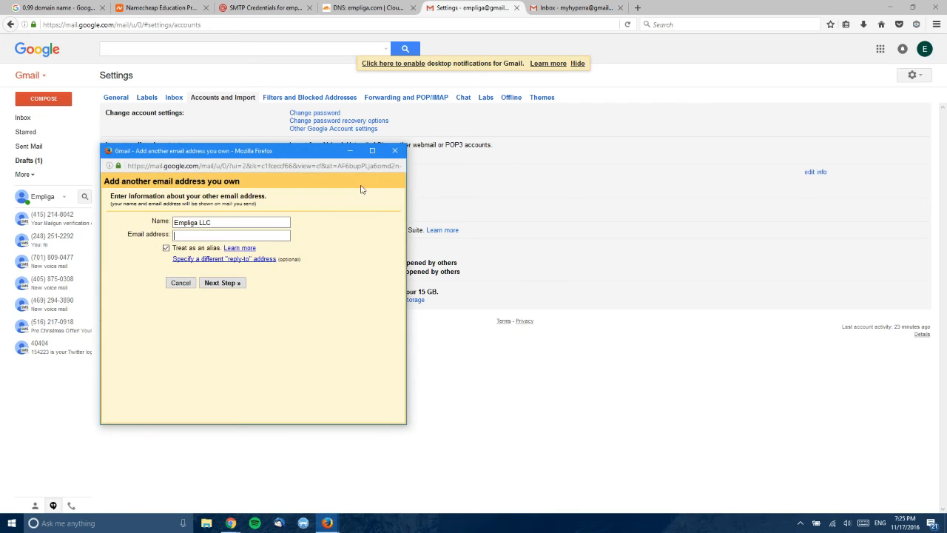
left_click(210, 232)
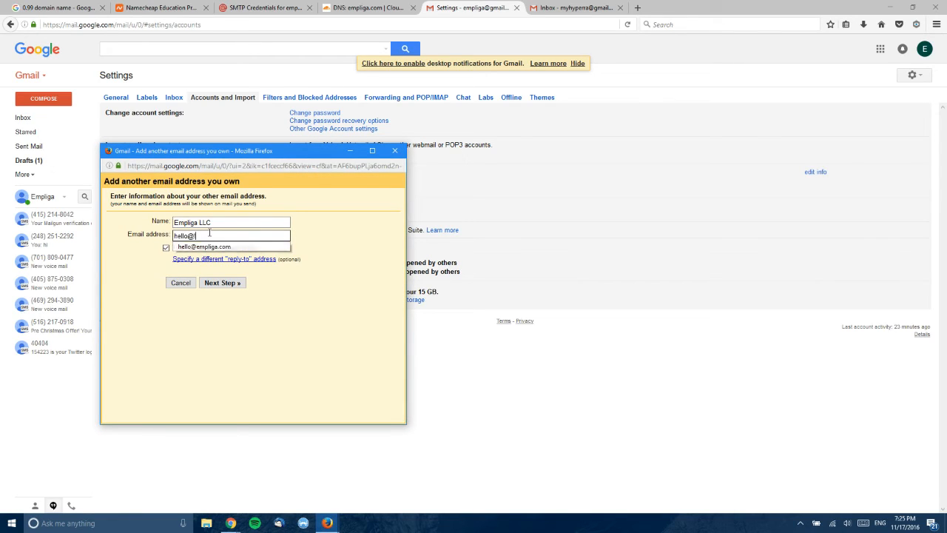
left_click(204, 246)
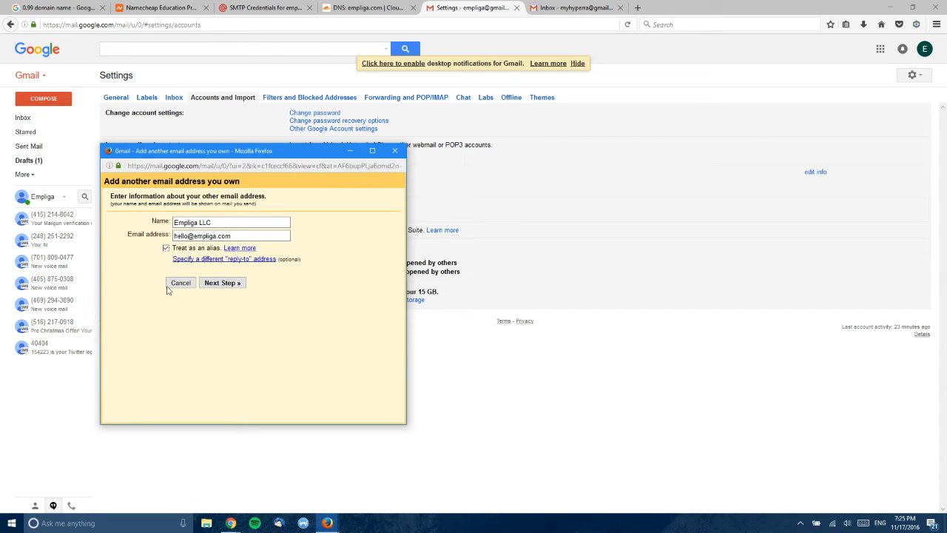
left_click(219, 287)
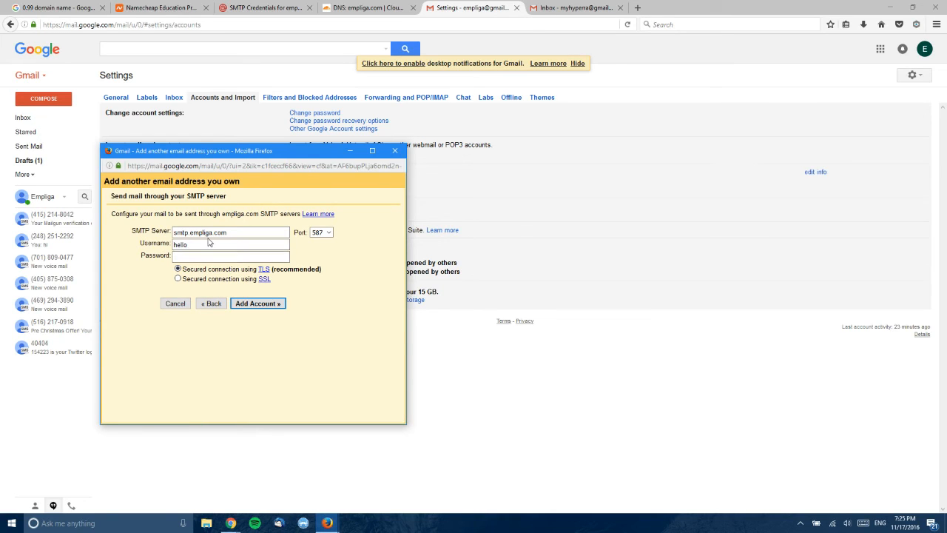
- Enter SMTP server smtp.mailgun.org, port 587, TLS, the hello login and password, then add the account
left_click_drag(234, 237, 191, 236)
type(".mailgun")
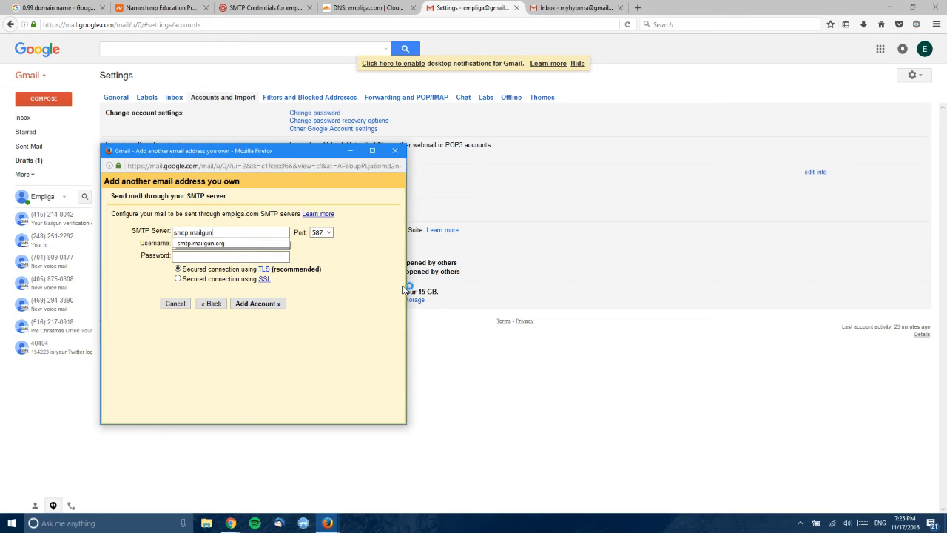
type(".org")
key("Tab")
type("hello")
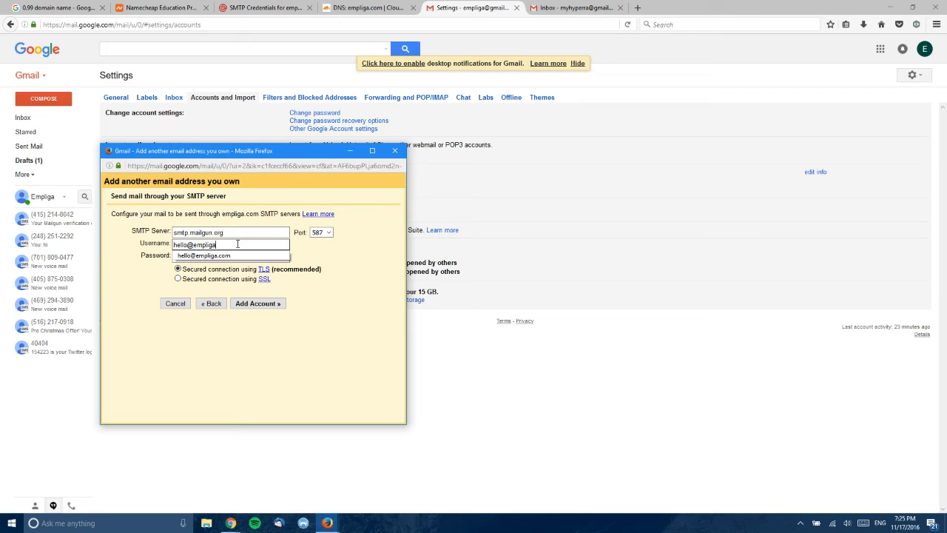
left_click(372, 272)
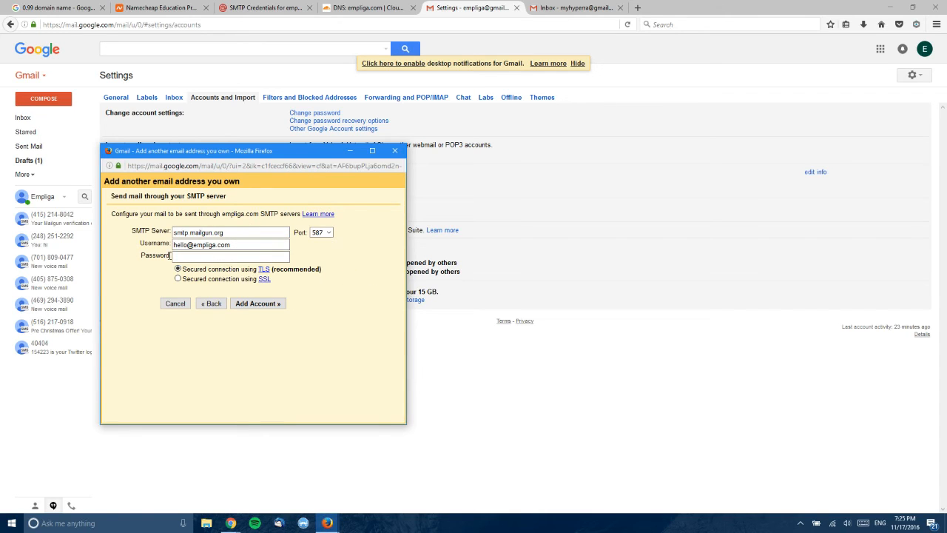
double_click(178, 244)
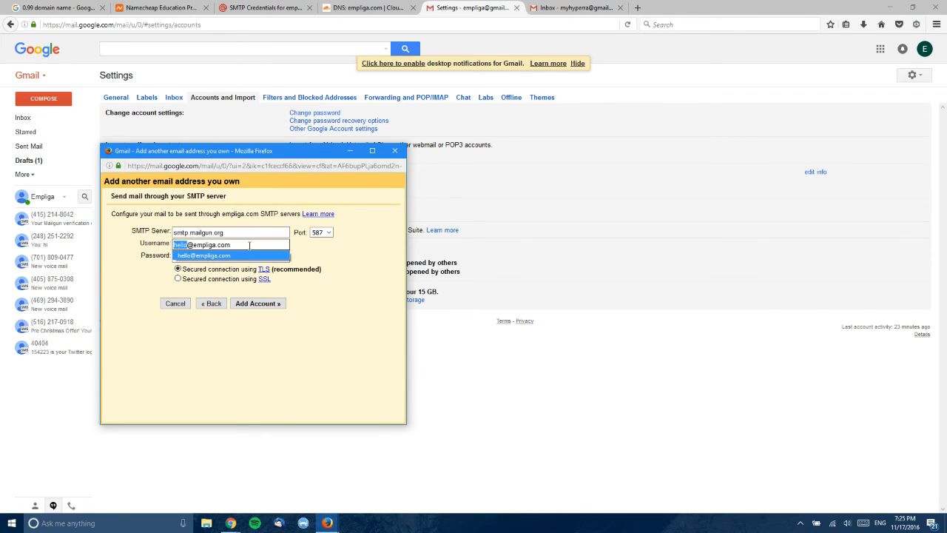
left_click(302, 322)
left_click(189, 256)
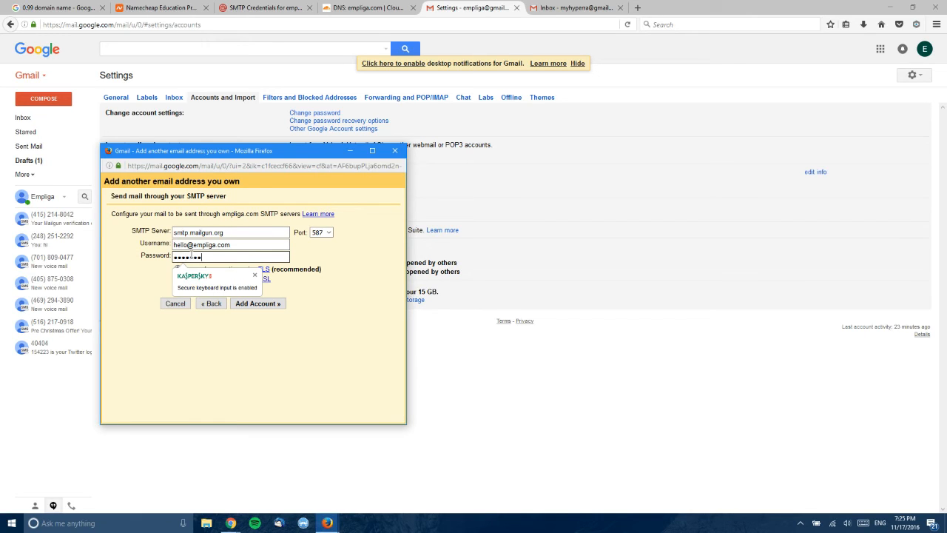
type("•••")
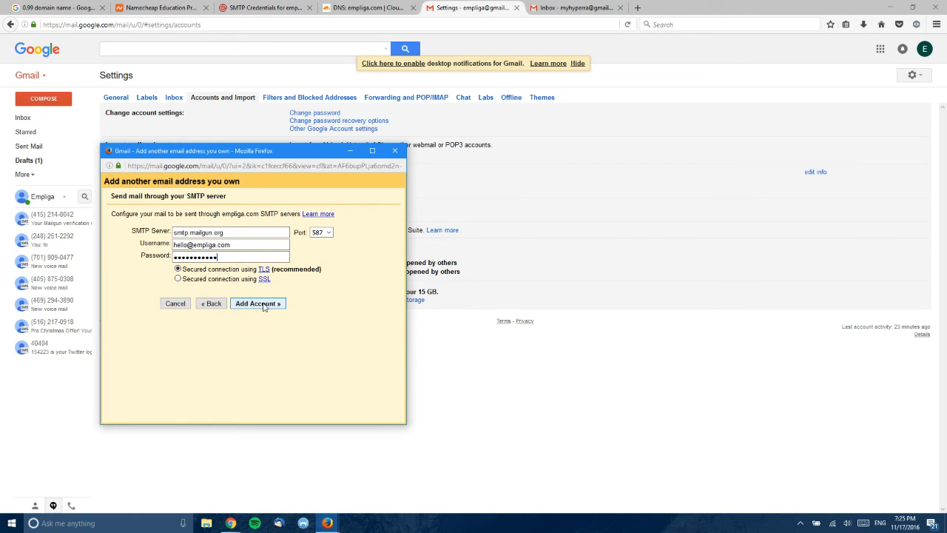
left_click(257, 304)
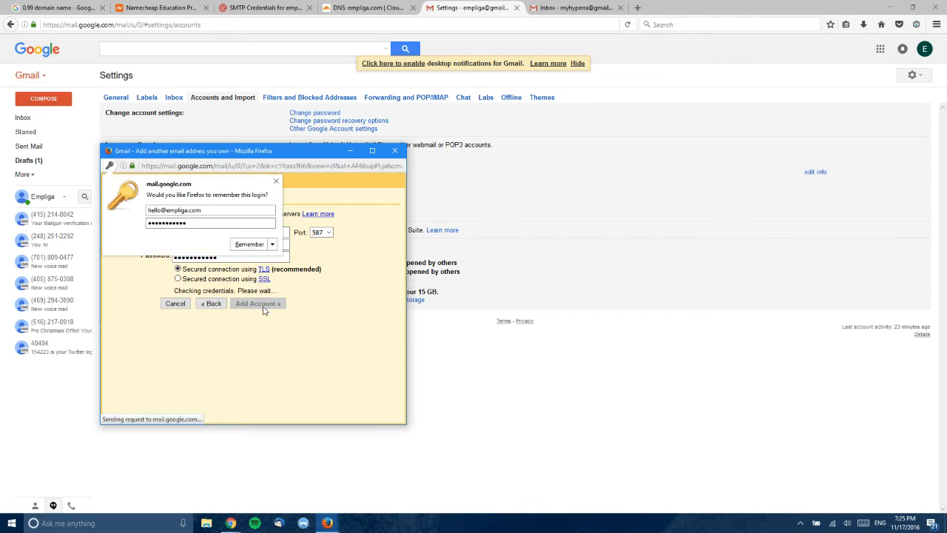
- Dismiss Firefox's save-login prompt and refresh the empliga inbox for the confirmation email
left_click(276, 181)
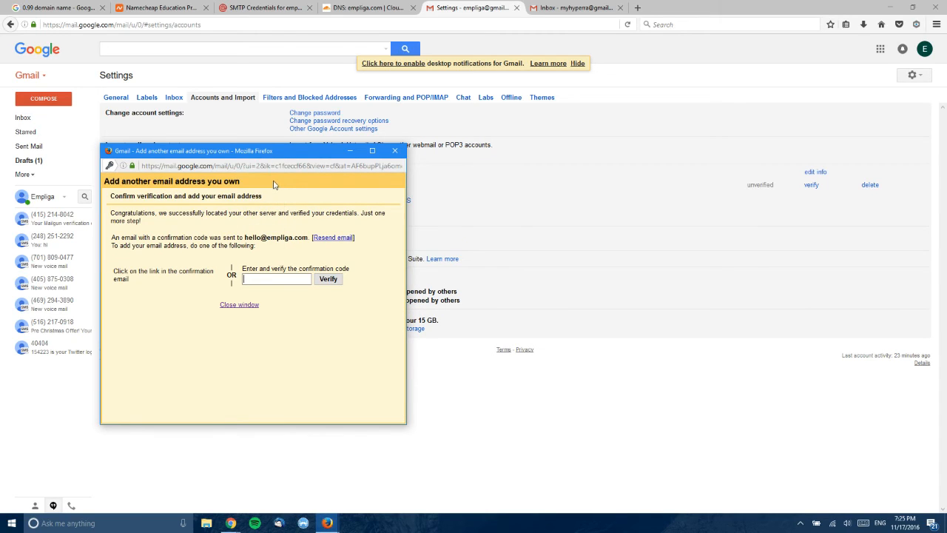
left_click_drag(242, 237, 274, 237)
left_click(273, 237)
left_click(50, 122)
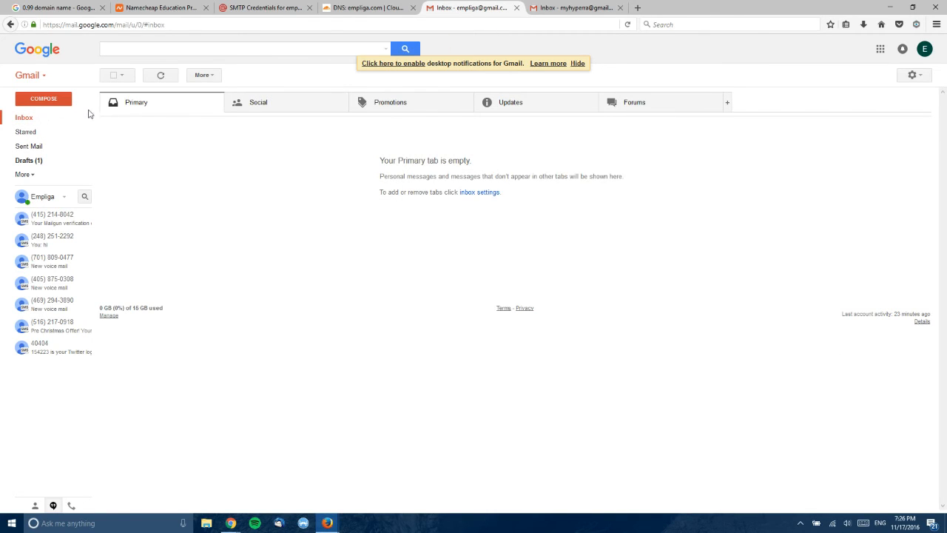
left_click(160, 76)
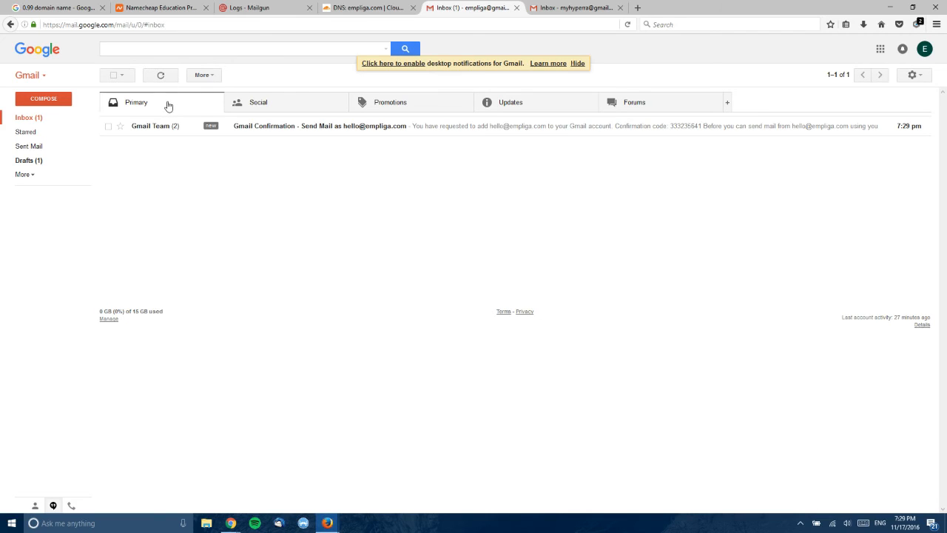
- Confirm the sending address via the Gmail Confirmation email link, then close the confirmation tab
left_click(281, 129)
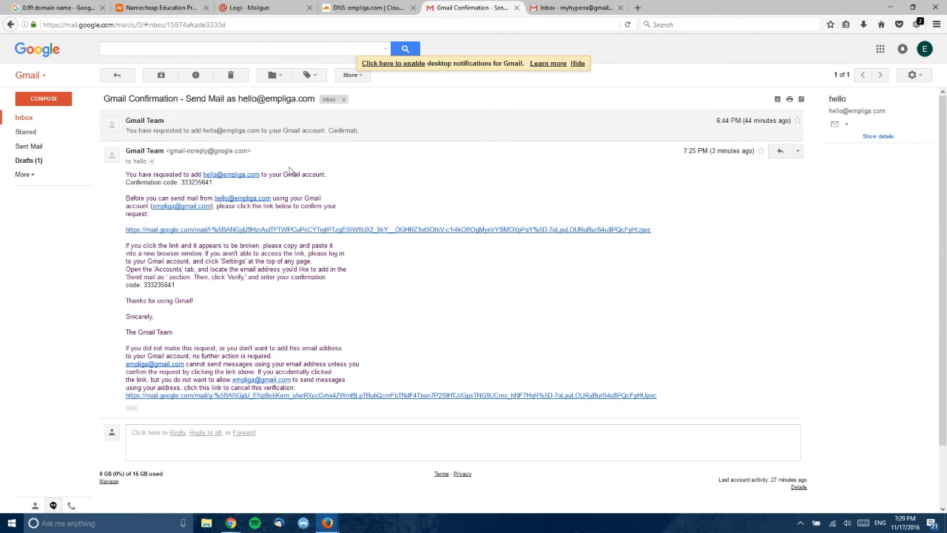
left_click(220, 230)
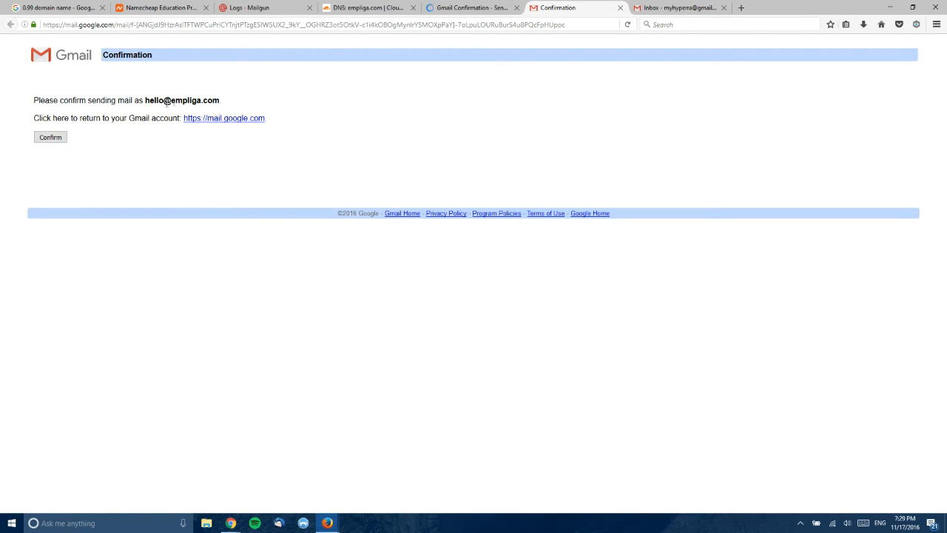
left_click(50, 137)
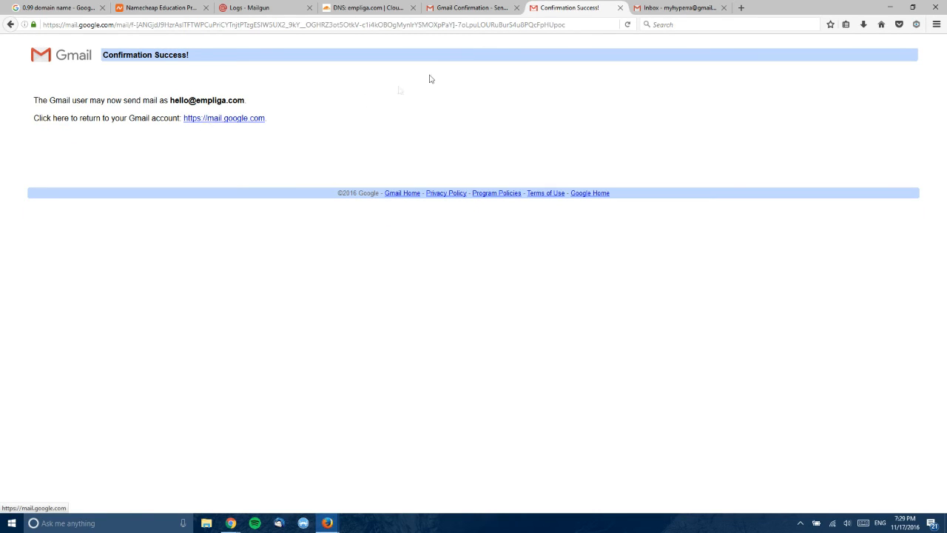
left_click(516, 7)
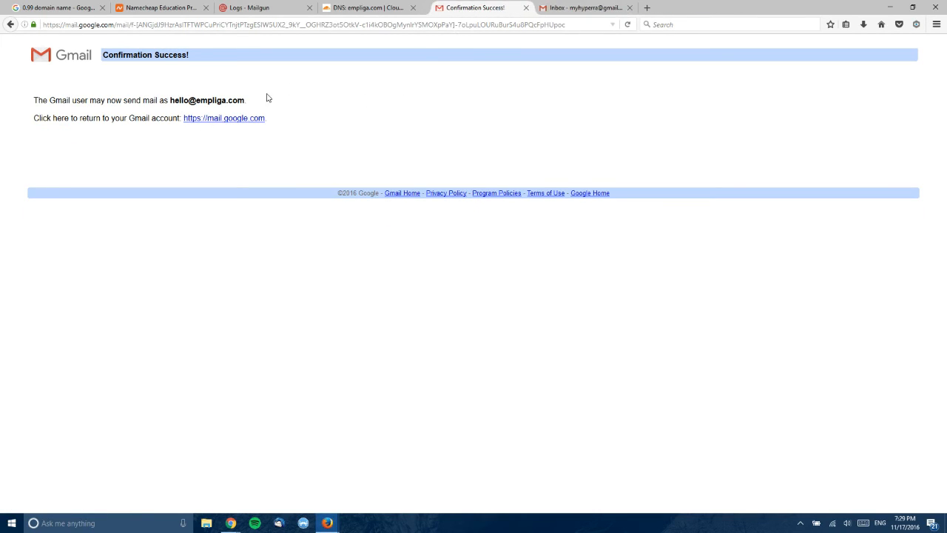
left_click(251, 120)
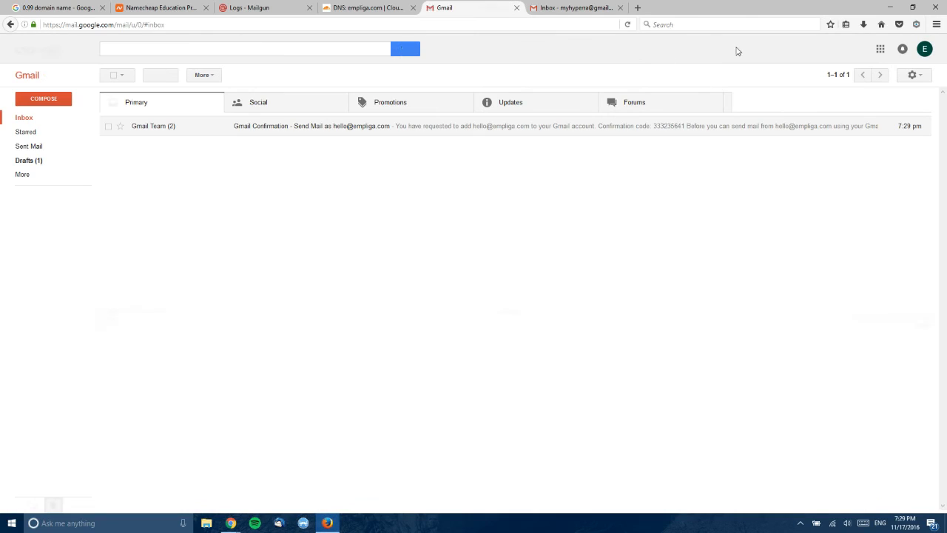
left_click(915, 76)
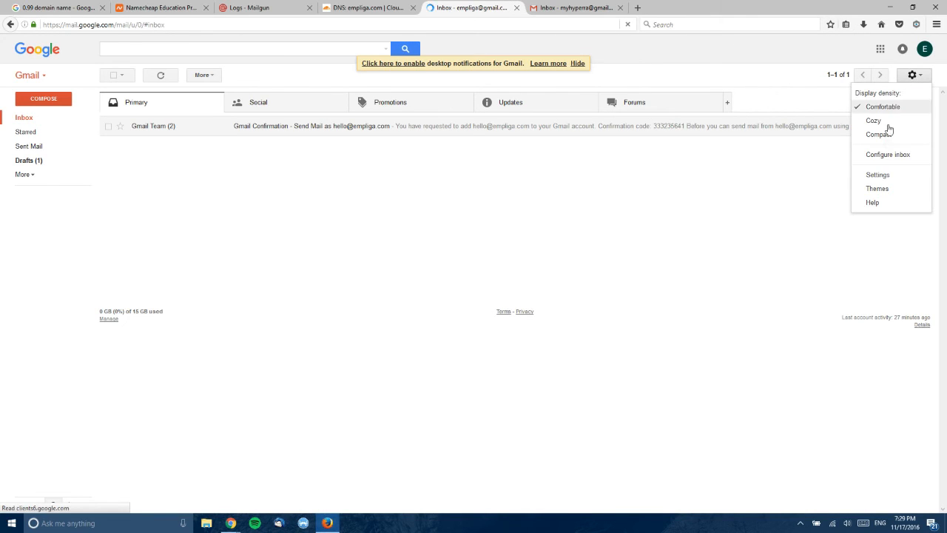
left_click(879, 174)
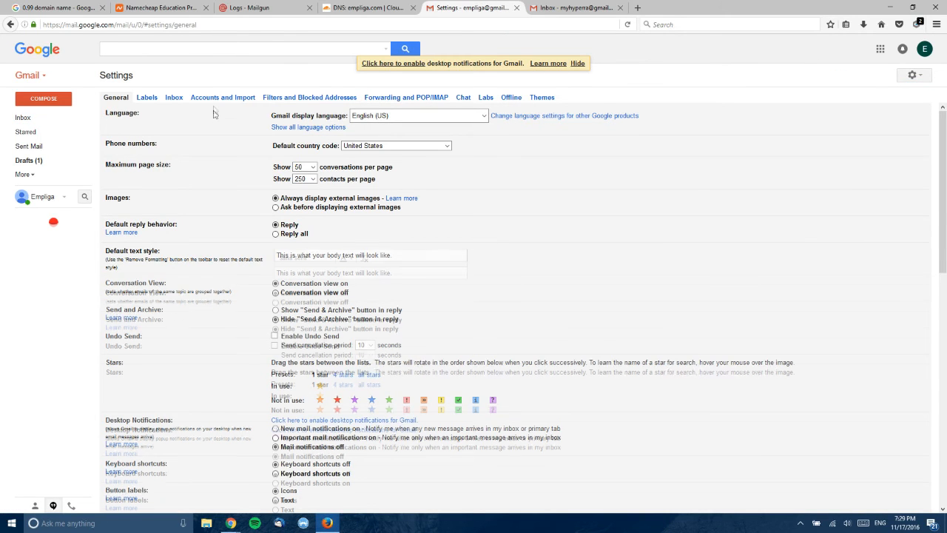
left_click(226, 97)
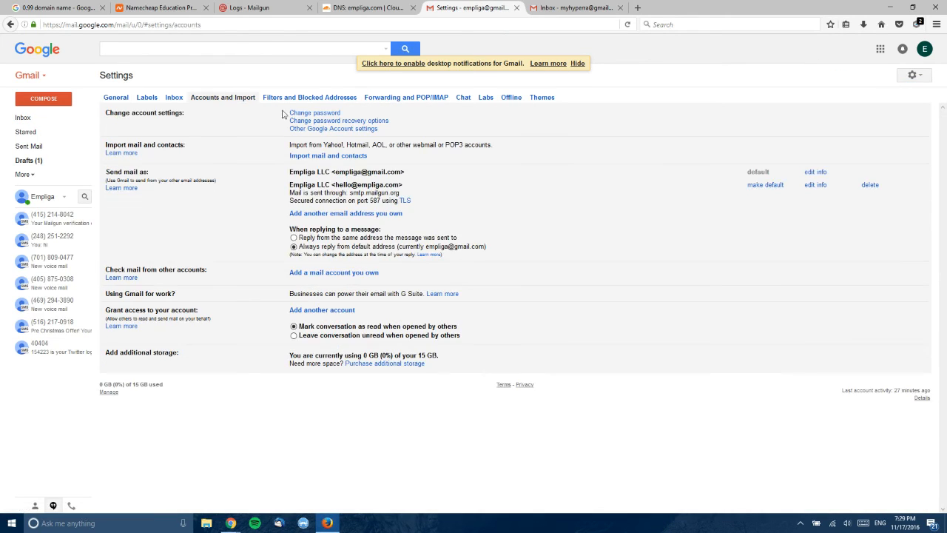
left_click(762, 185)
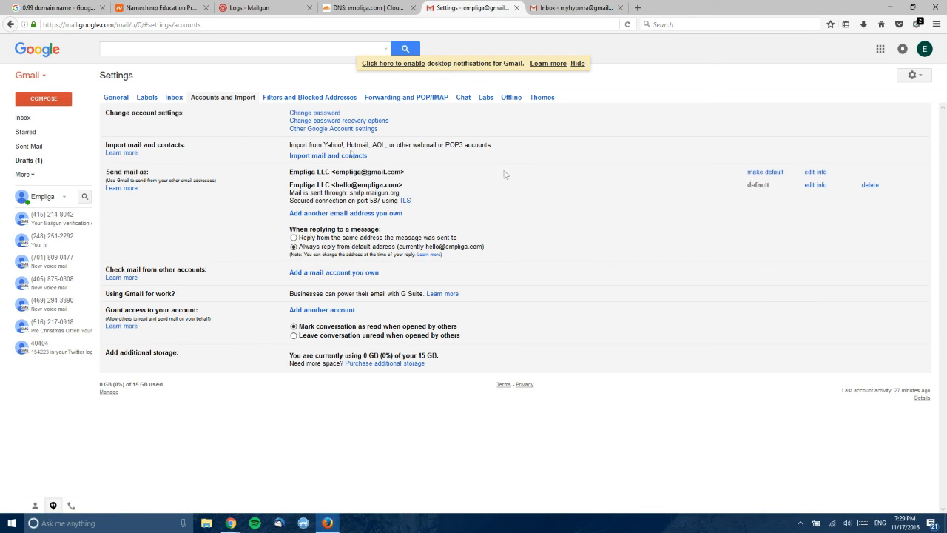
left_click(58, 105)
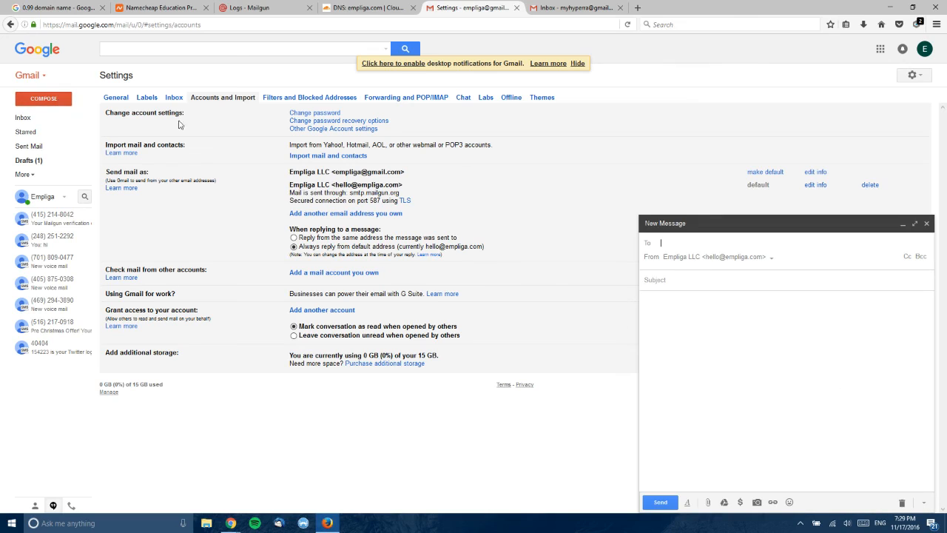
- Send subject 'Hello', body 'Hello, How are you doing?' from empliga.com to the second Gmail account
type("m")
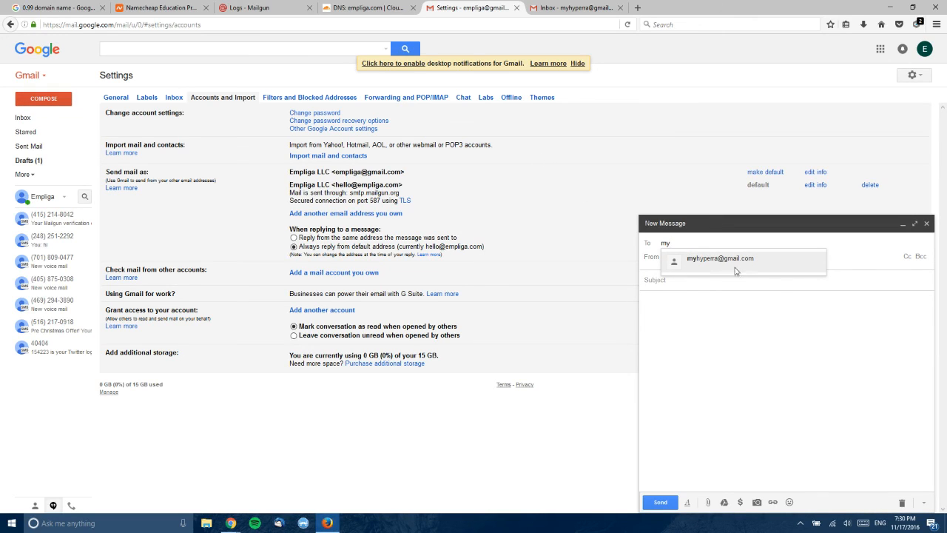
type("y")
left_click(690, 266)
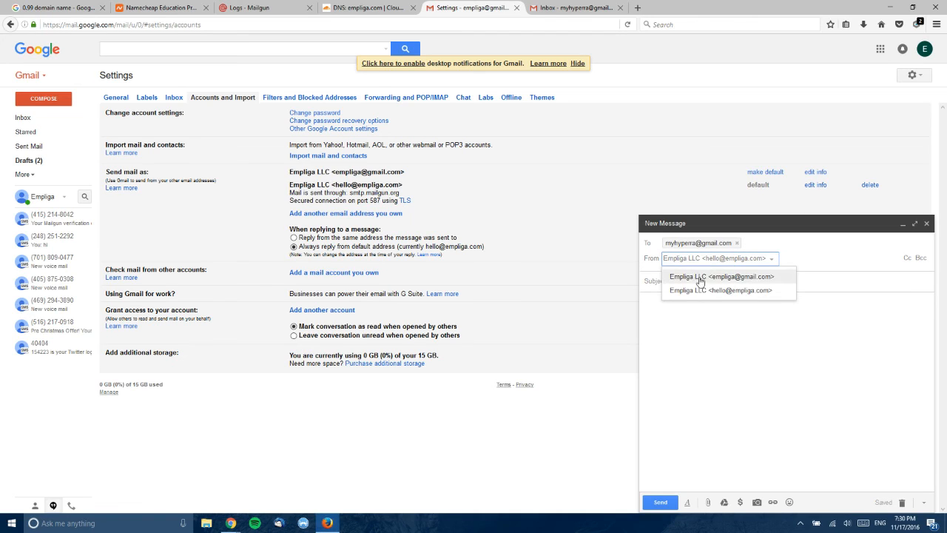
left_click(698, 285)
left_click(729, 247)
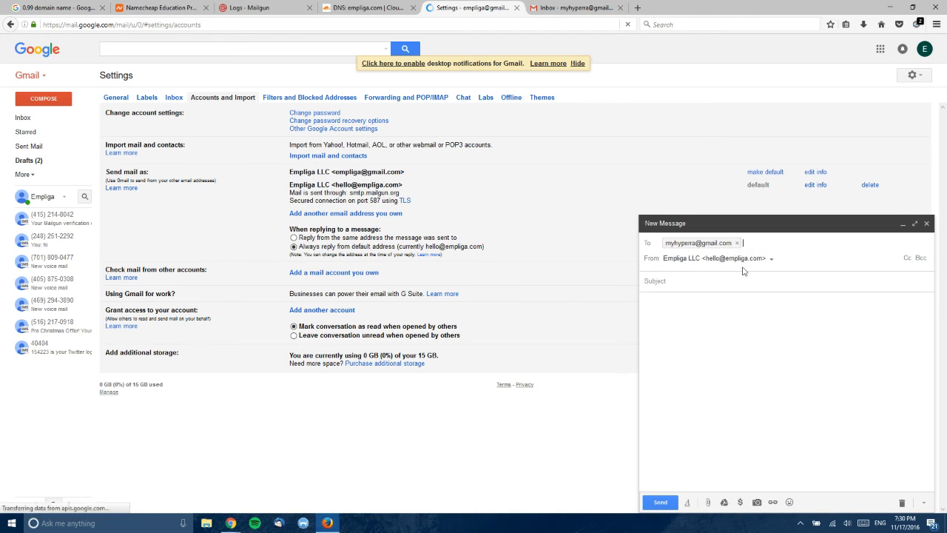
left_click(731, 276)
type("H")
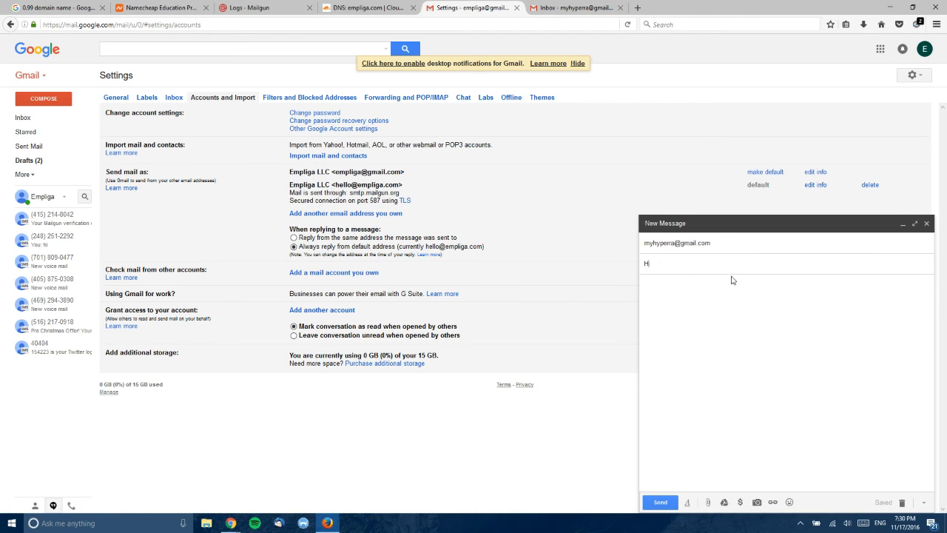
type("ello")
key("Tab")
type("Hello,")
key("Return")
key("Return")
type("How are you doiun")
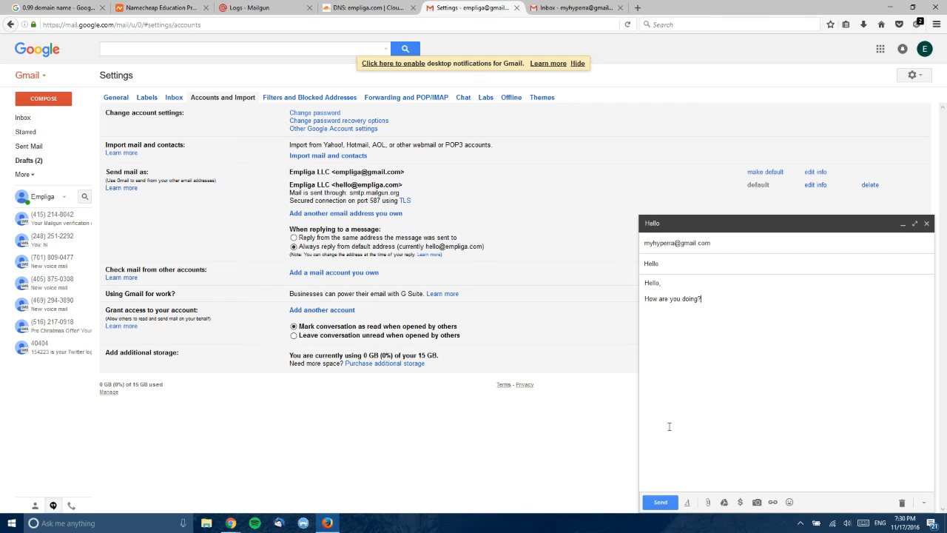
left_click(660, 502)
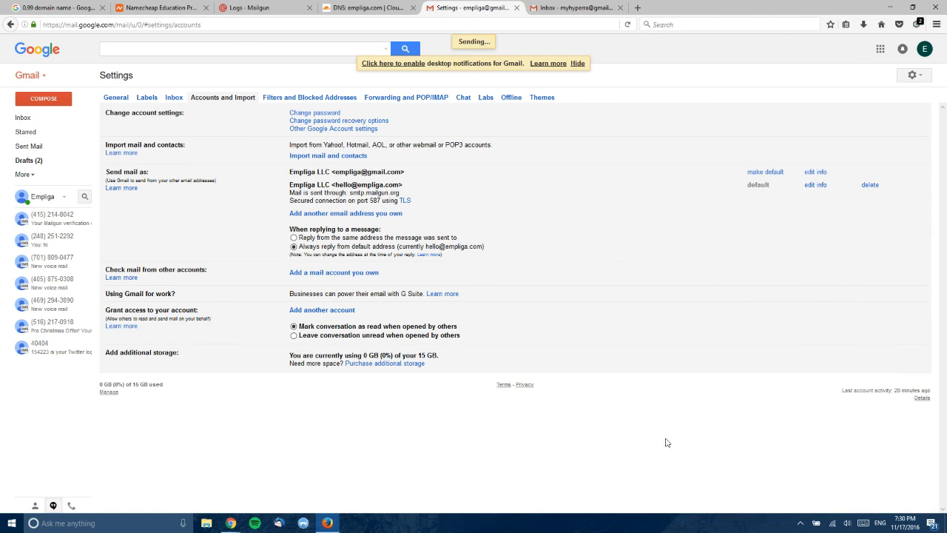
- In the recipient's inbox, refresh and open the Hello message, checking its empliga.com sender
left_click(567, 9)
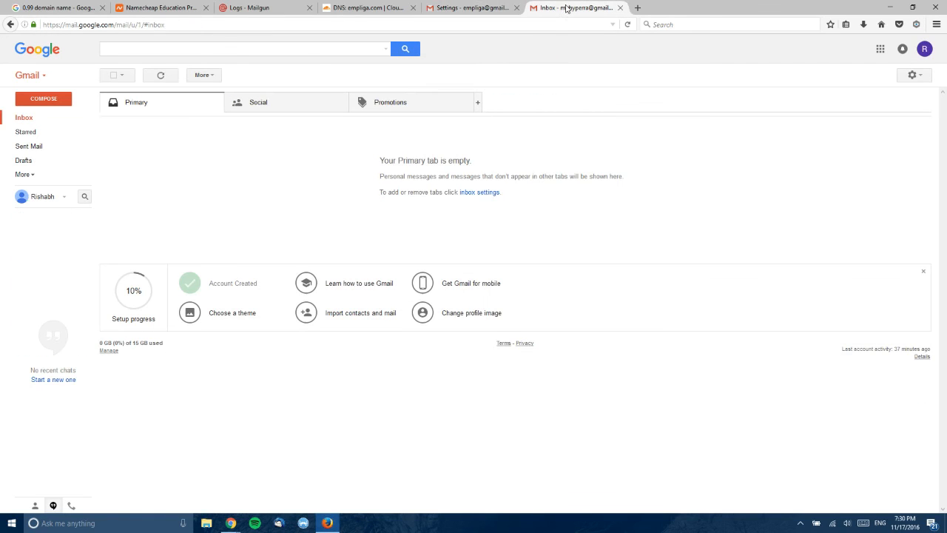
left_click(160, 75)
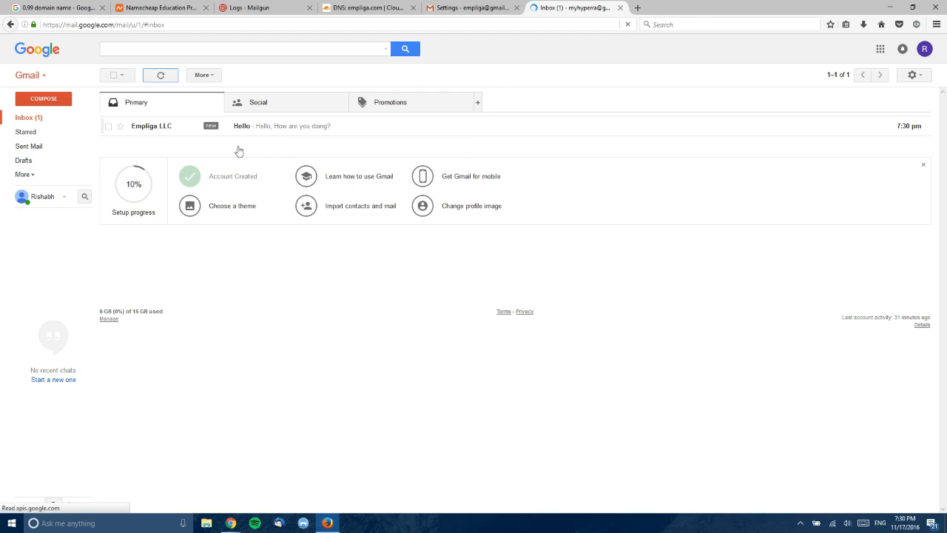
left_click(267, 130)
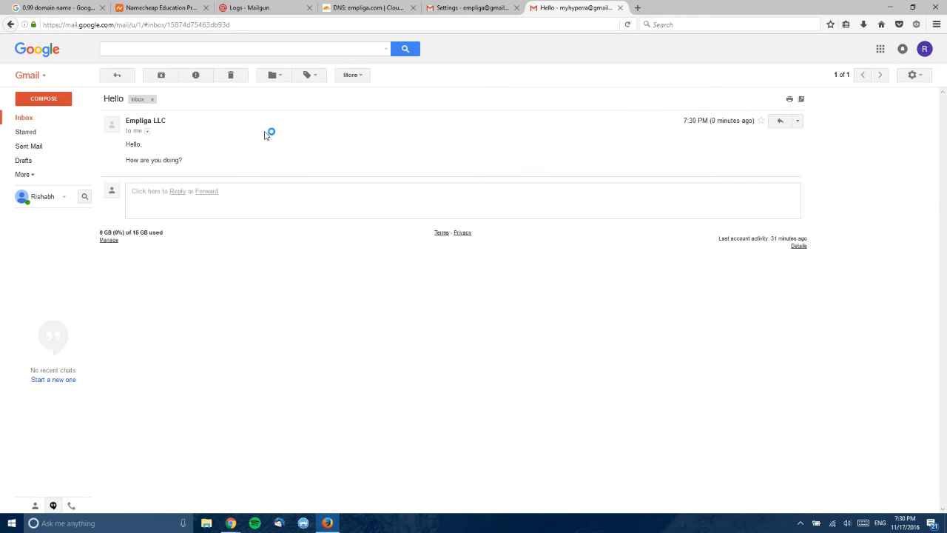
left_click(147, 131)
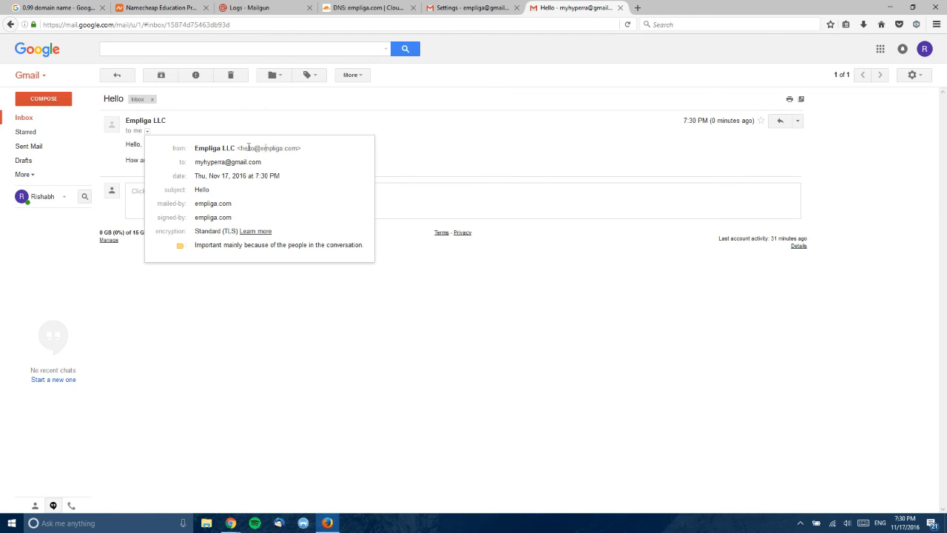
left_click_drag(246, 149, 415, 178)
left_click(414, 178)
- Reply 'I am doing fine. Thanks for asking.' and go back to the empliga account
left_click(781, 121)
type("I am o")
type("oing fine. Thanks for asking.")
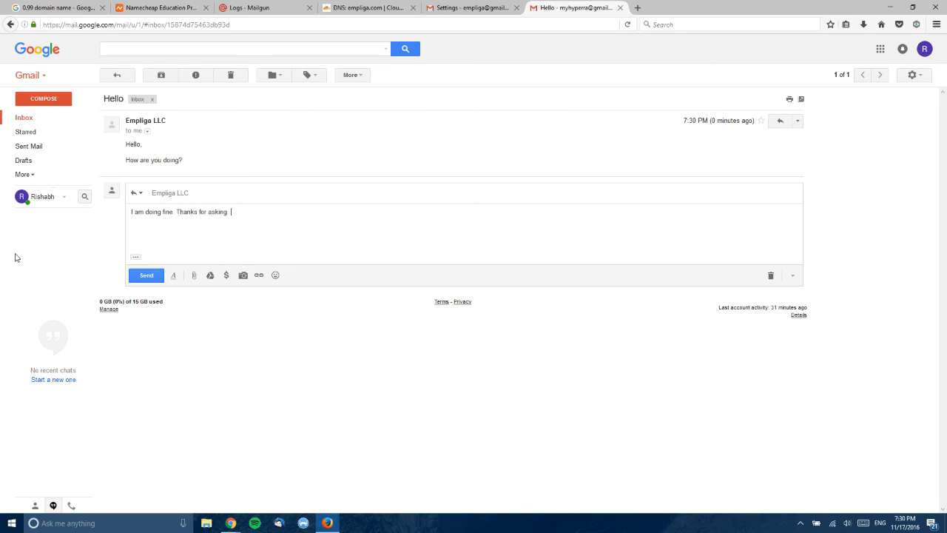
left_click(143, 275)
left_click(461, 7)
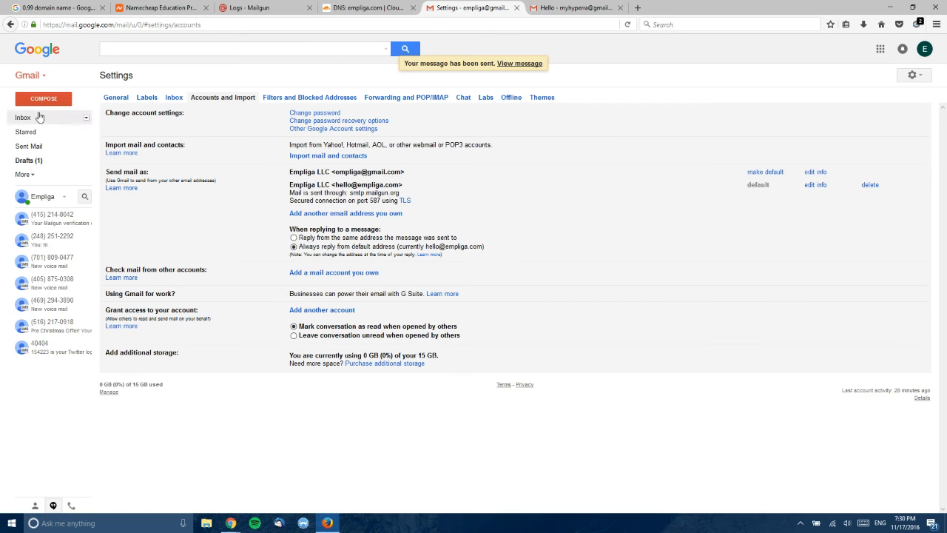
- Open the Hello thread in the empliga inbox and confirm the reply was sent to the empliga.com address
left_click(39, 117)
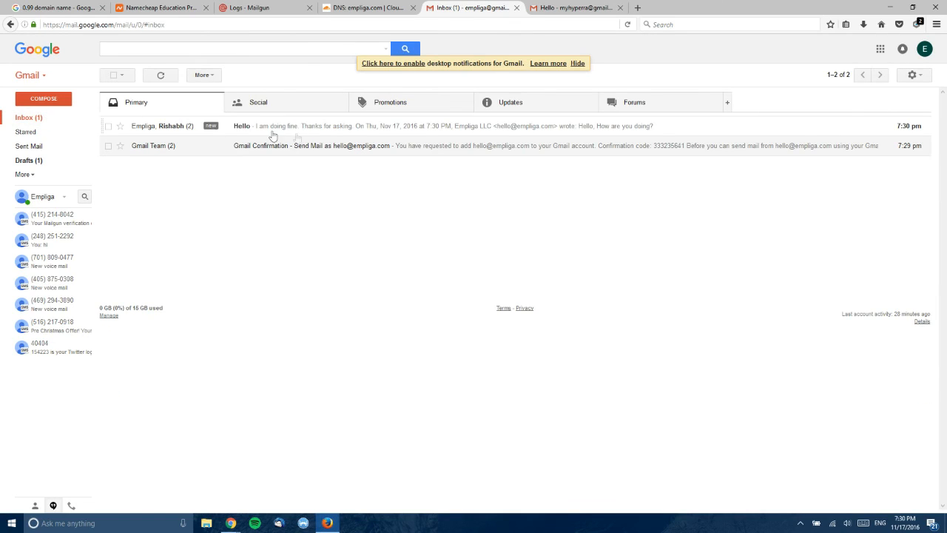
left_click(305, 134)
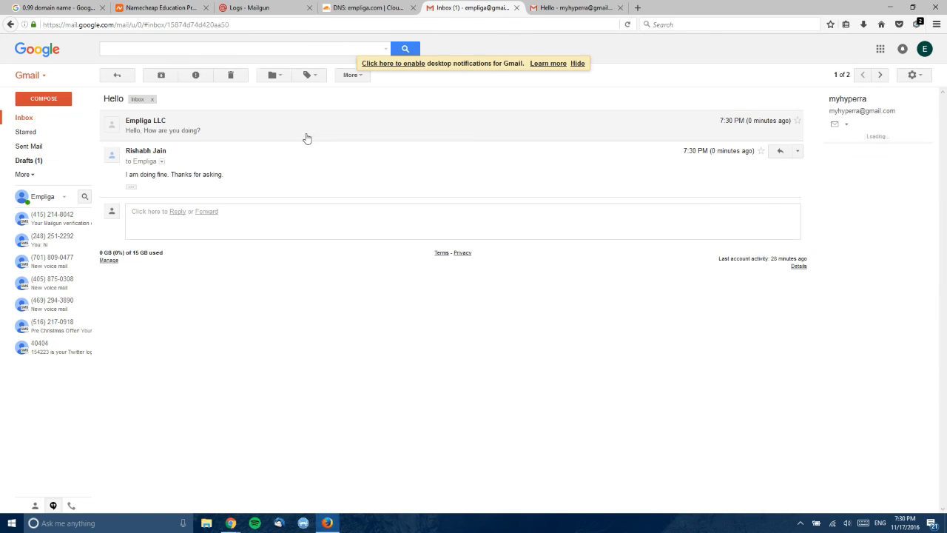
left_click(160, 162)
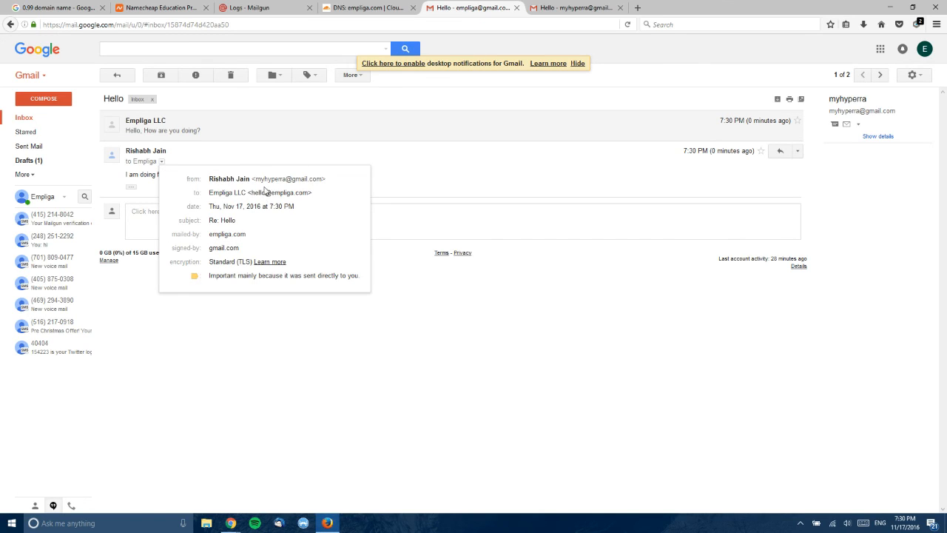
left_click_drag(251, 192, 295, 193)
left_click(362, 195)
left_click(383, 191)
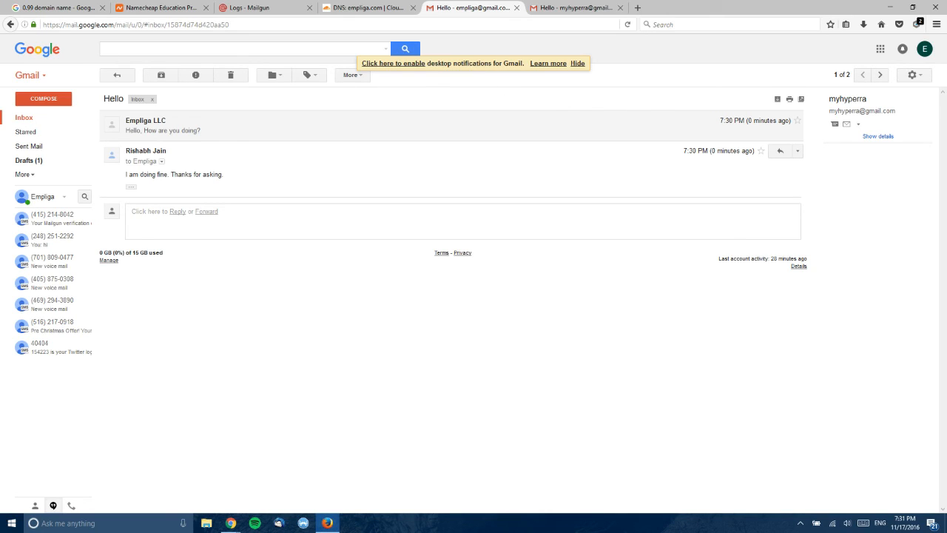
key("alt+Tab")
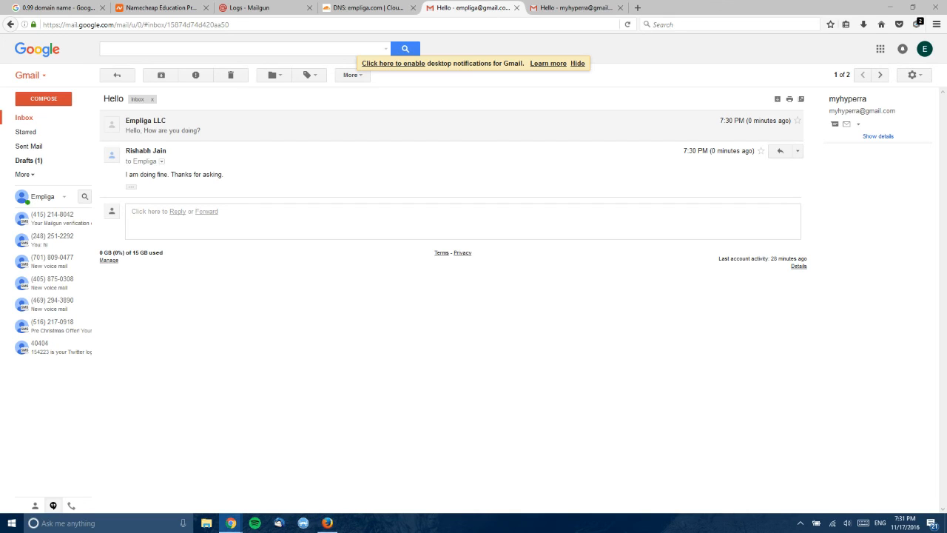